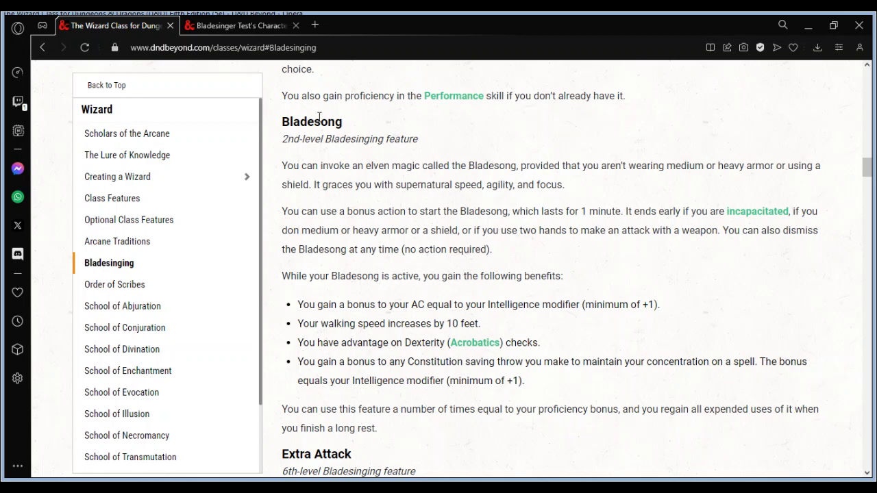
- Check the Bladesinger Test character sheet, open homebrew magic item creation in a new browser tab, and start an item from scratch
click(220, 25)
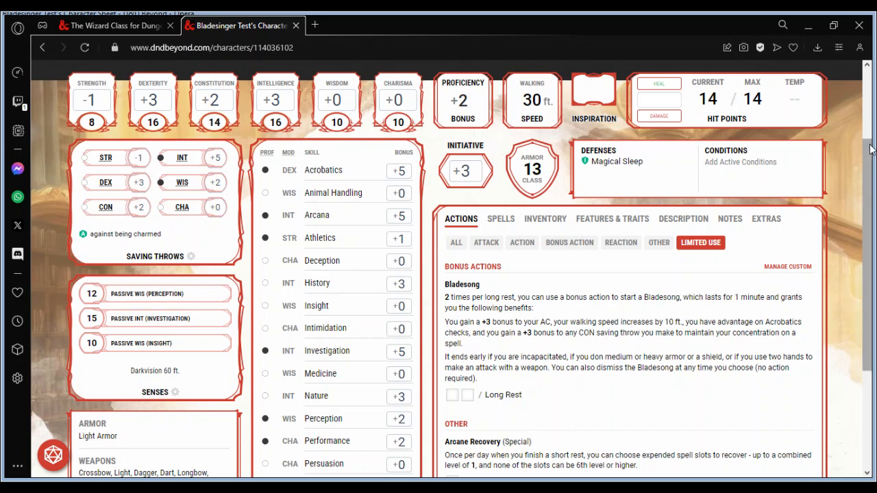
scroll(869, 157, up, 3)
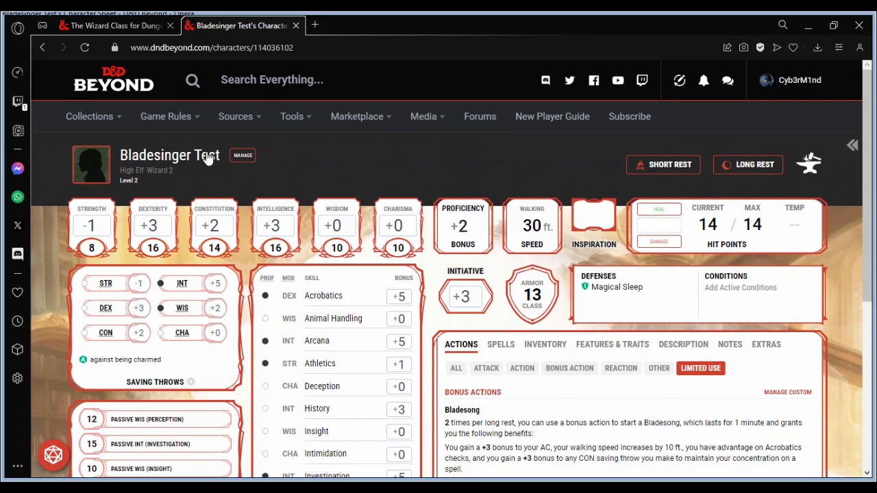
mouse_move(101, 120)
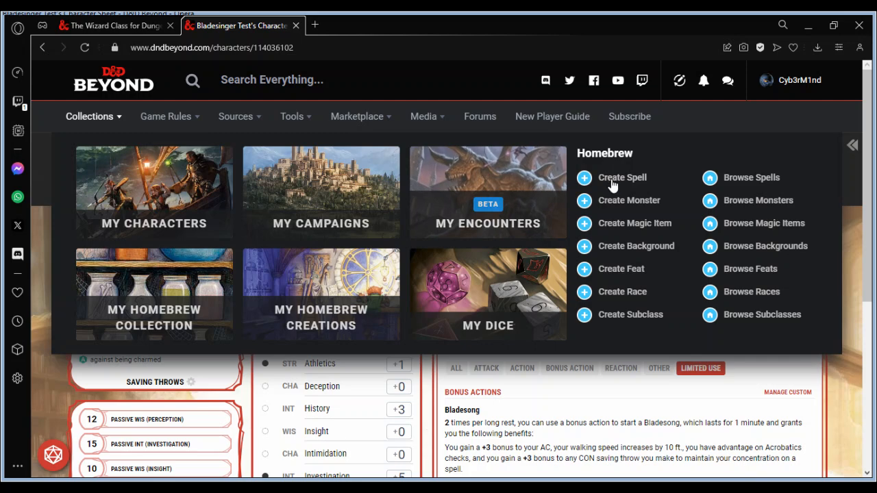
middle_click(645, 228)
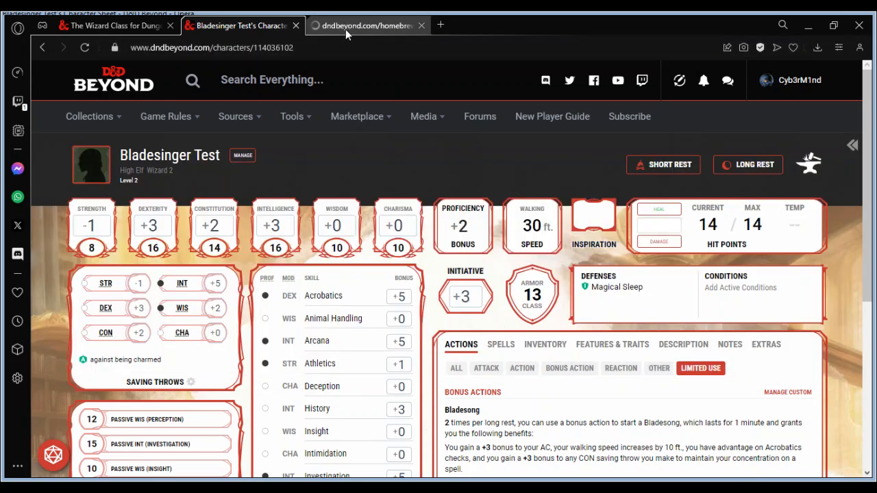
click(345, 28)
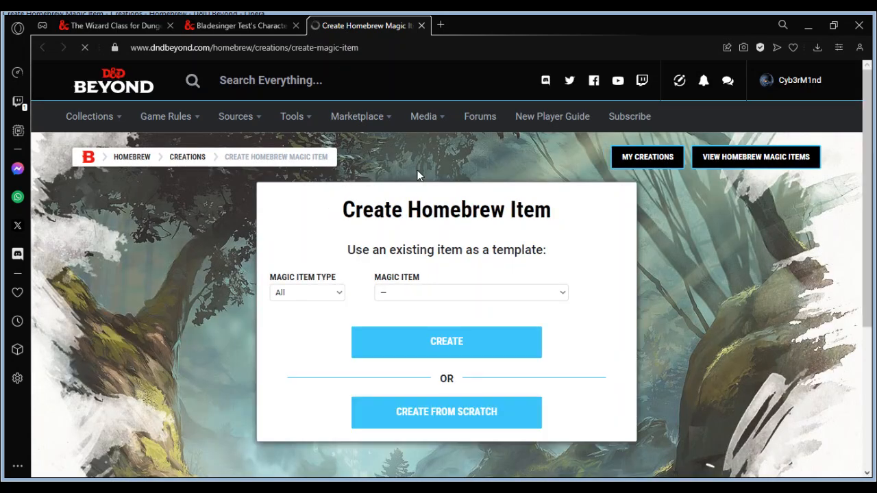
click(449, 416)
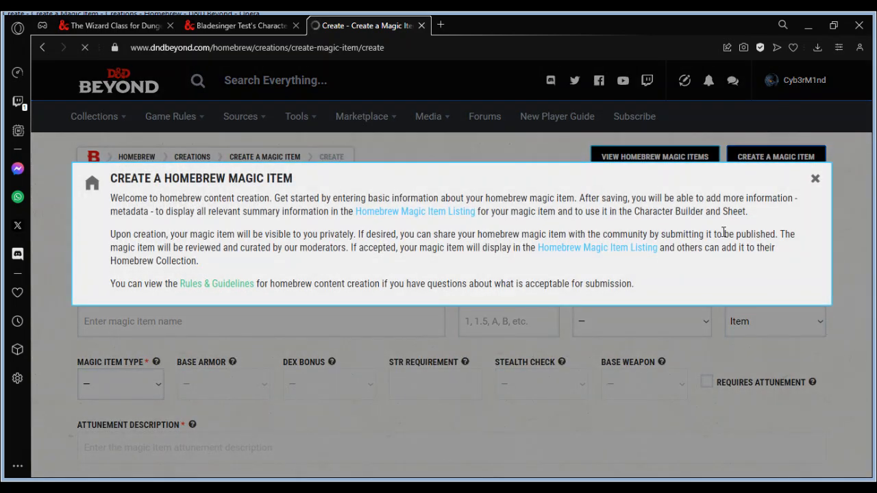
click(816, 179)
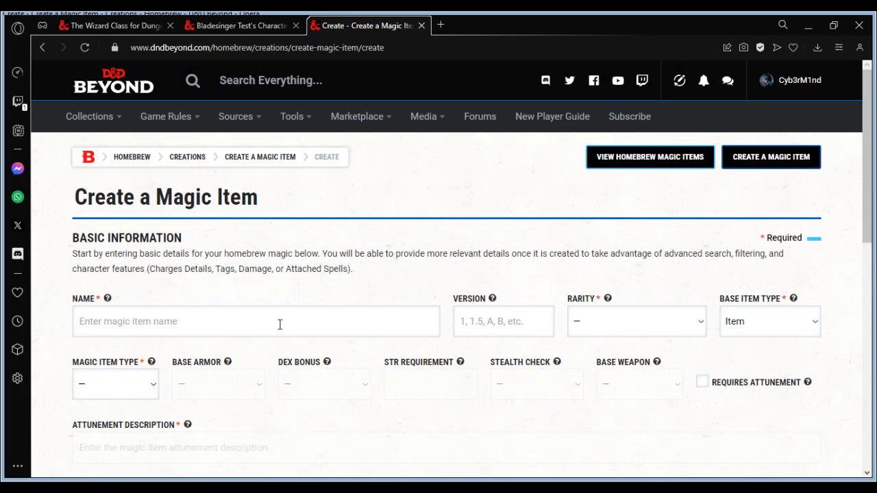
- Name the magic item Bladesong Test, with version 1, rarity Artifact and magic item type Ring
click(151, 324)
text(Bladesong Test)
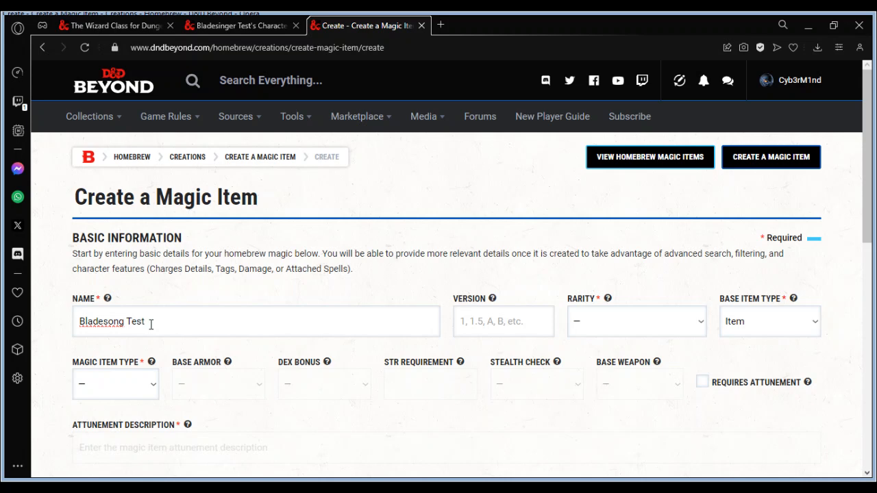
click(474, 330)
text(1)
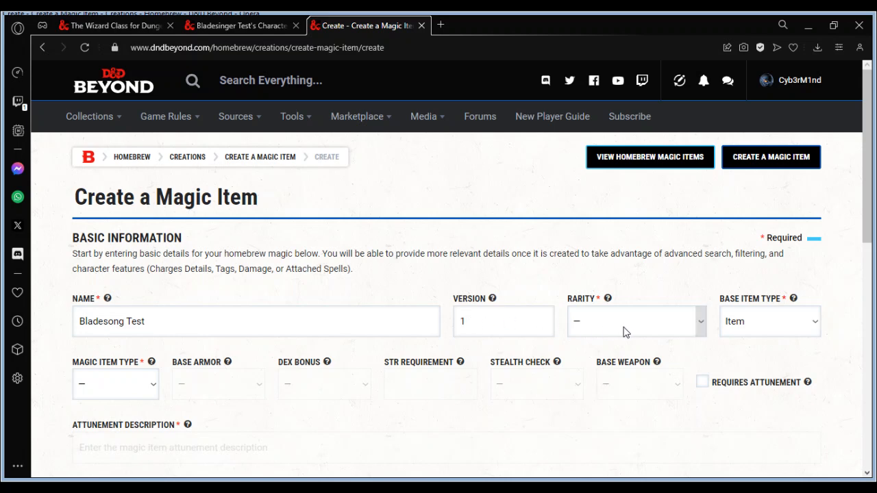
click(630, 366)
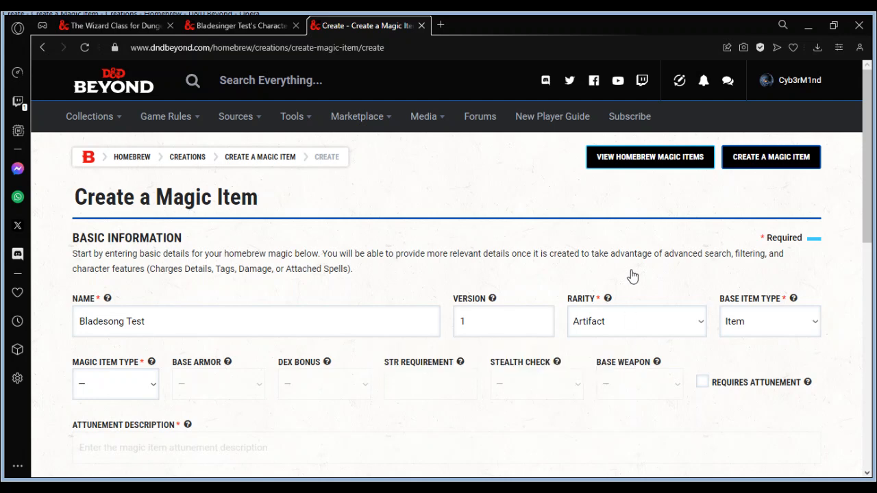
drag(866, 100, 867, 139)
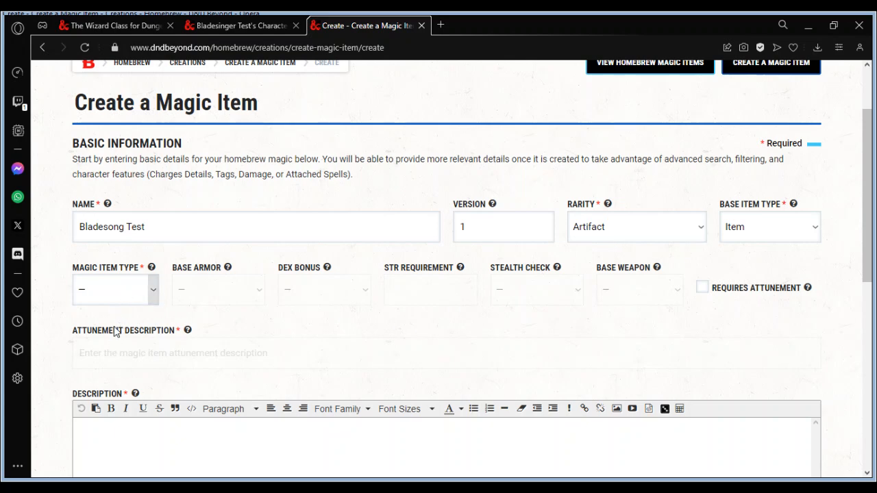
key(r)
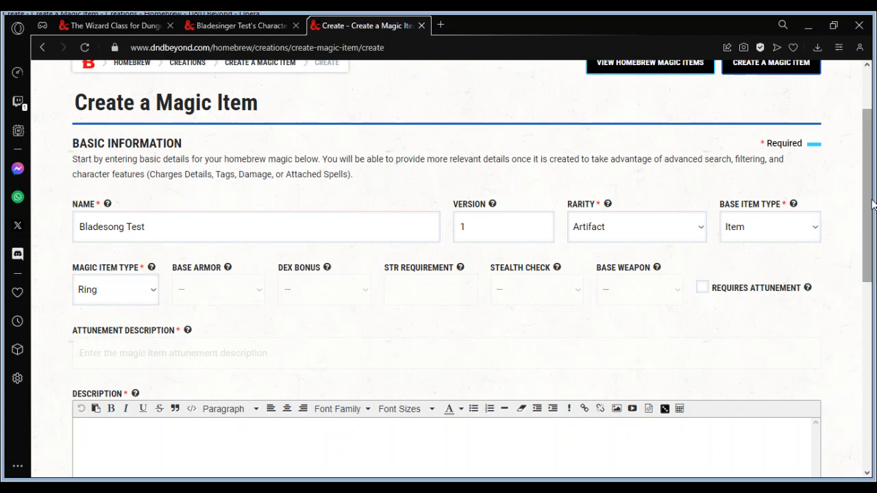
- Enter "Applies Bladesong Effect." as the magic item's description
drag(868, 203, 853, 290)
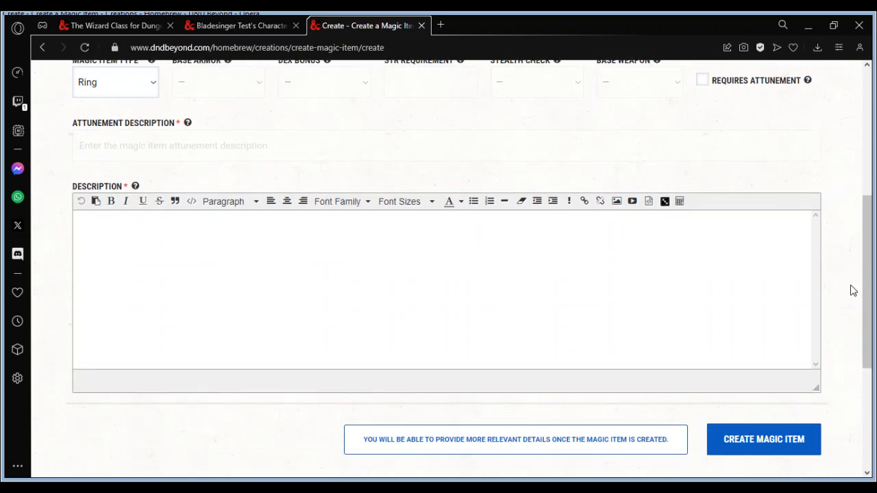
click(569, 319)
text(Applies Bladesong Effect.)
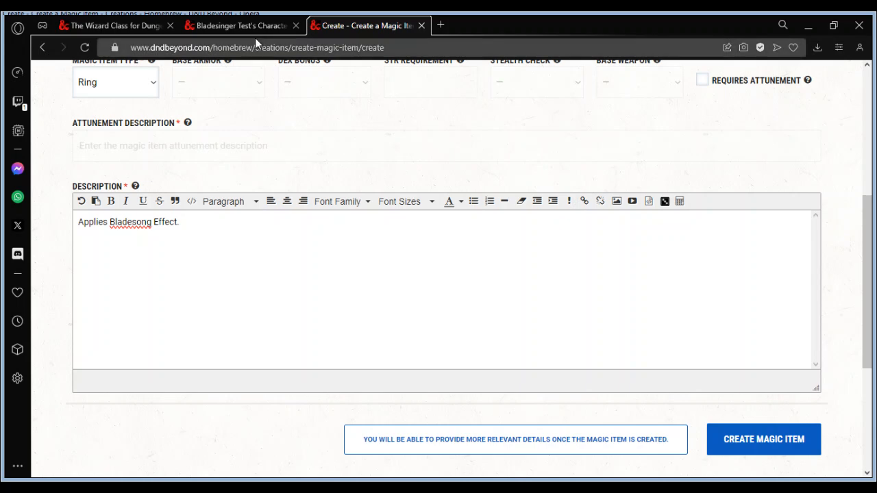
- Copy the full Bladesong feature text from the Wizard class page and paste it below the existing line in the item description
click(136, 31)
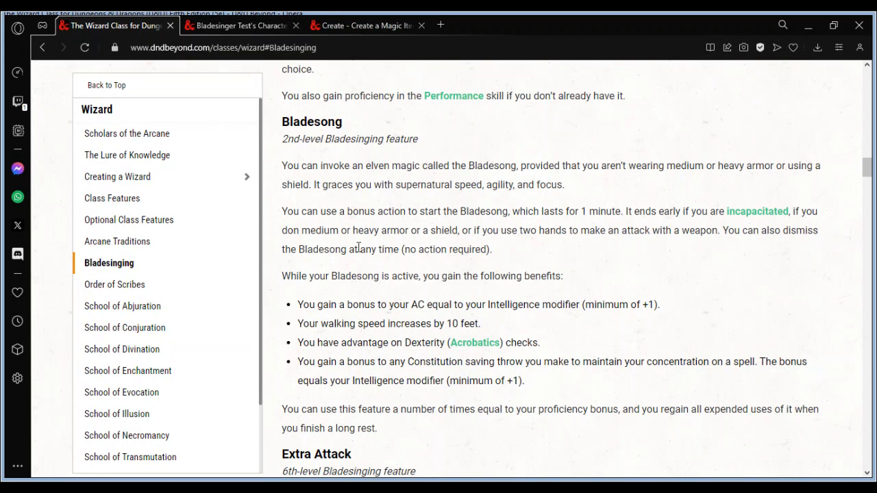
drag(383, 432, 278, 131)
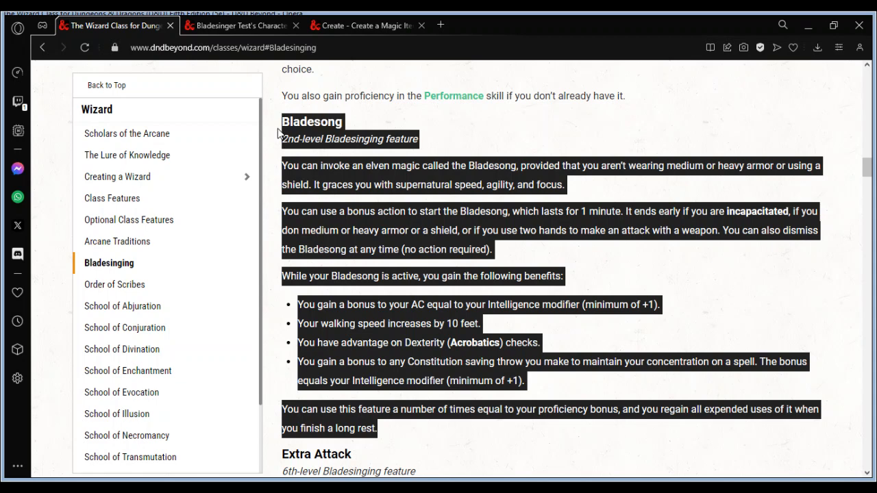
click(351, 29)
key(ctrl+v)
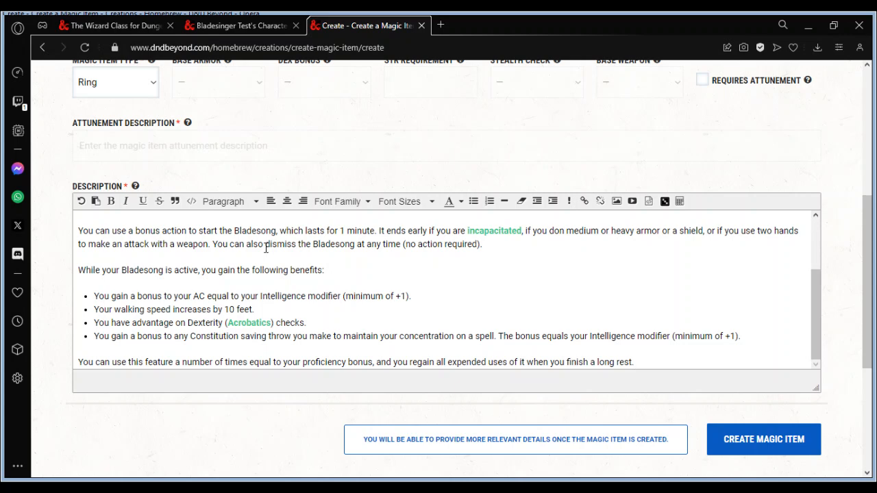
- Review the pasted description, create the magic item, and dismiss the notice
drag(815, 306, 810, 259)
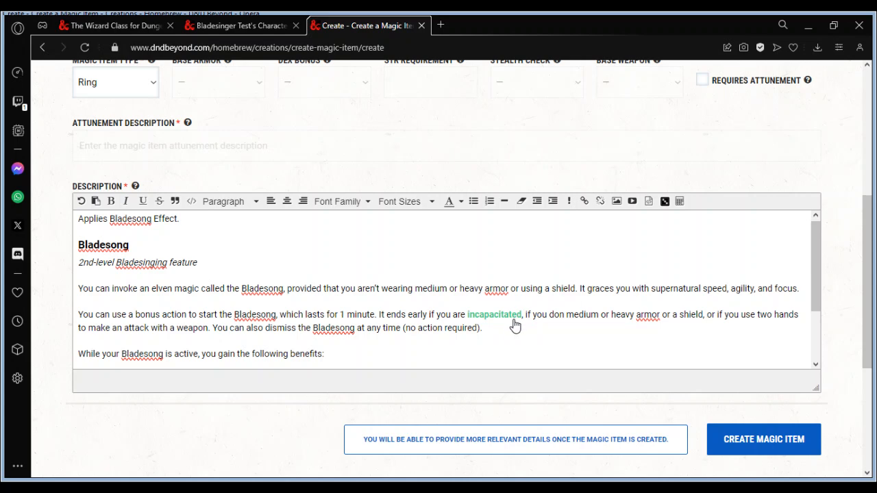
drag(815, 245, 814, 205)
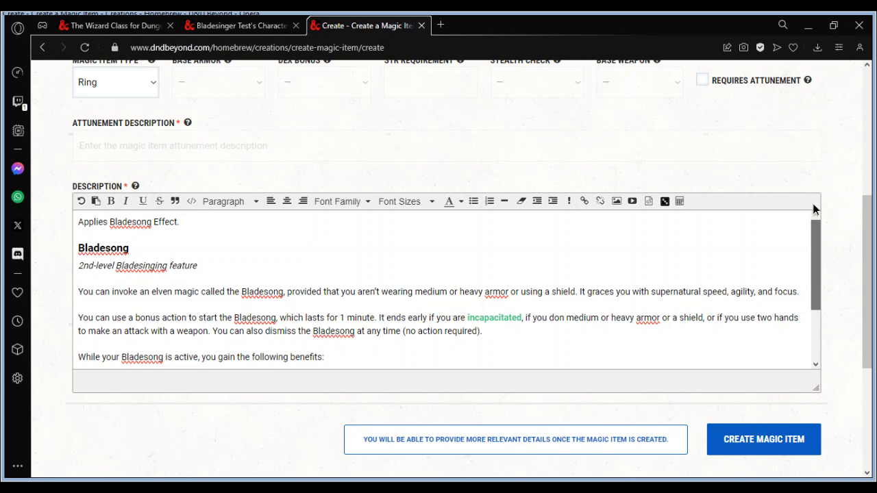
drag(816, 229, 818, 302)
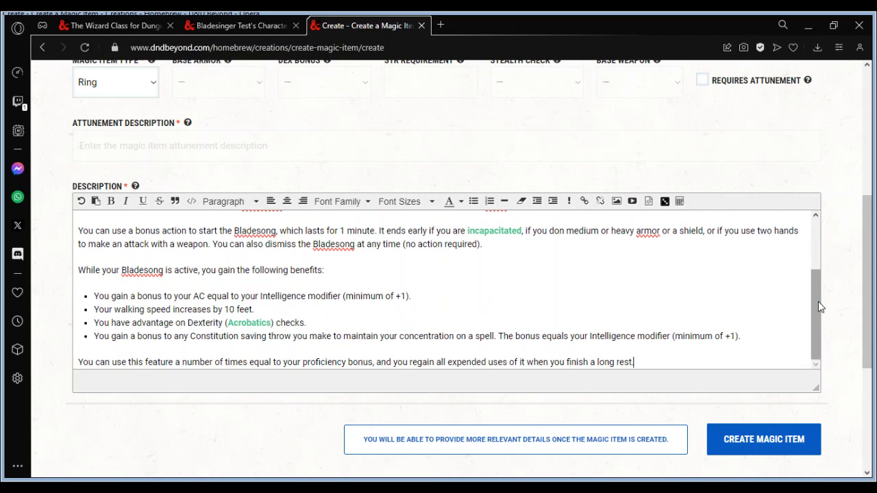
click(776, 442)
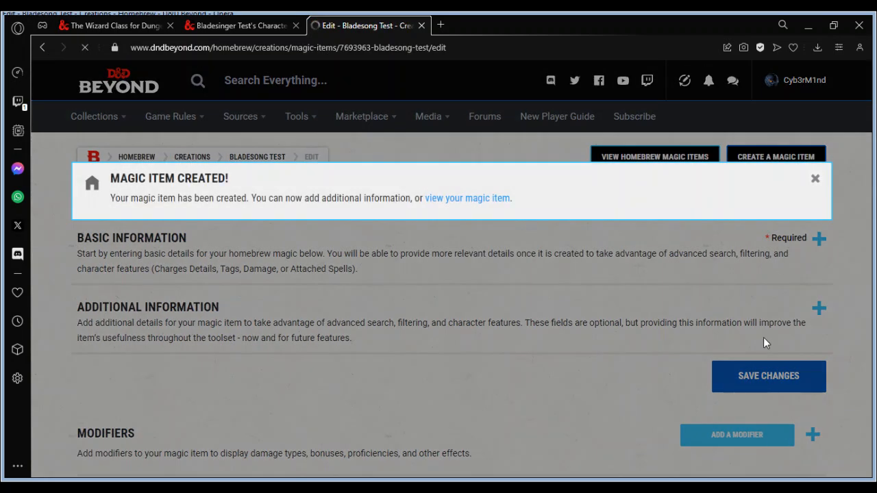
click(816, 178)
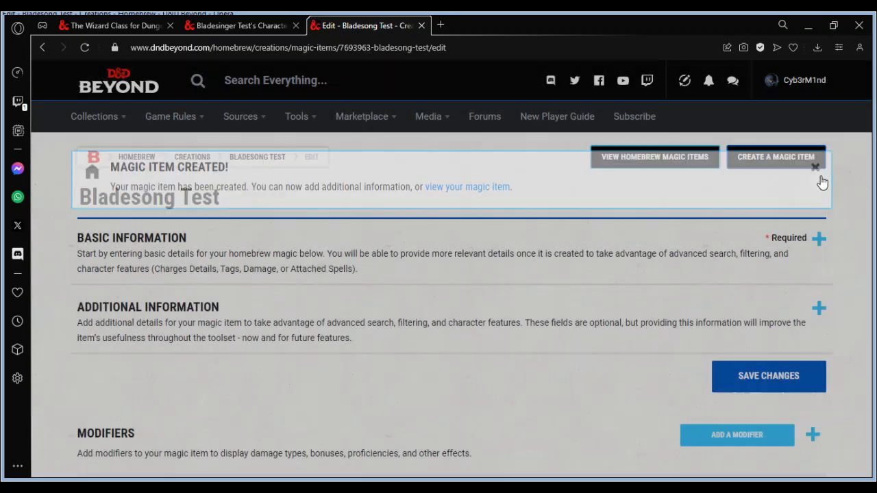
- Check the Additional Information section of Bladesong Test, collapse it again, and start adding a modifier to the item
drag(864, 152, 860, 227)
click(788, 154)
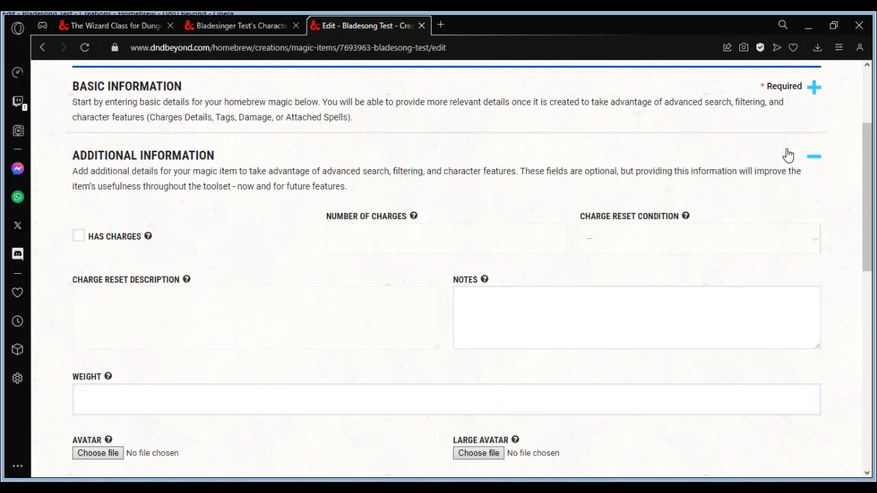
click(788, 155)
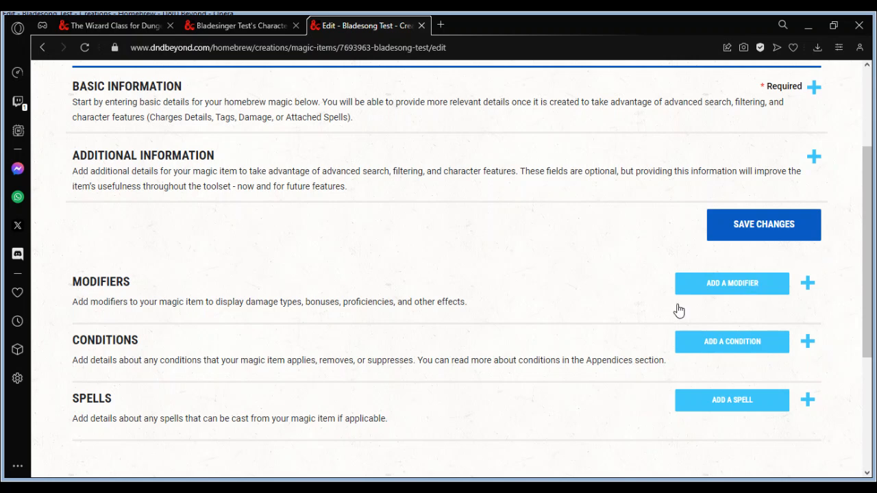
click(712, 286)
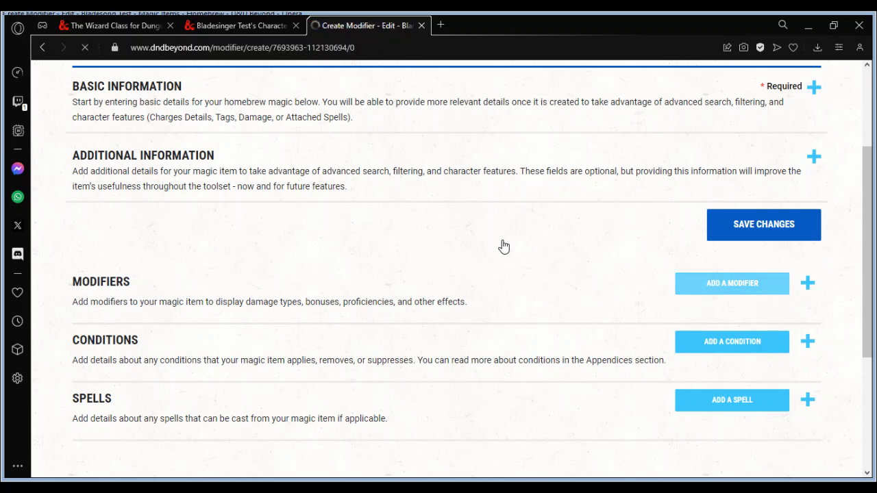
- Place the character sheet's browser tab before the Wizard class page and consult the Bladesong benefits in the class description
click(223, 25)
drag(223, 24, 137, 25)
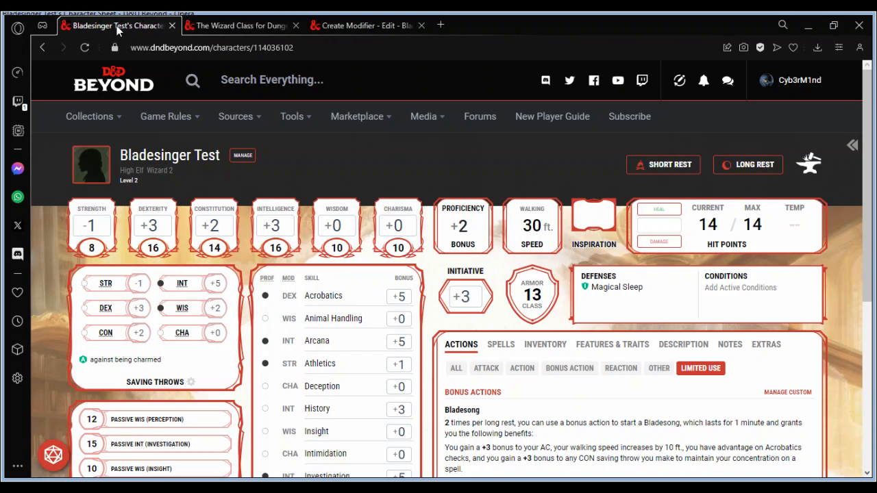
click(233, 30)
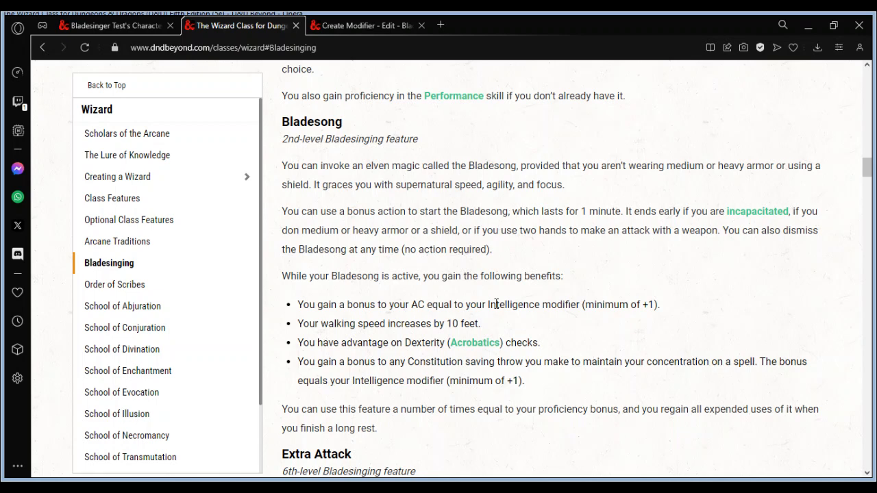
- Return to the new modifier's form and set the modifier type to Bonus
click(361, 27)
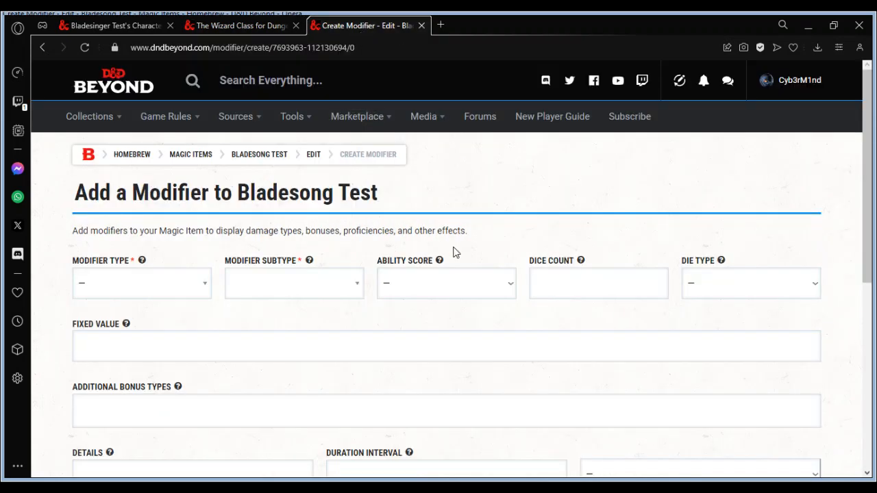
click(162, 289)
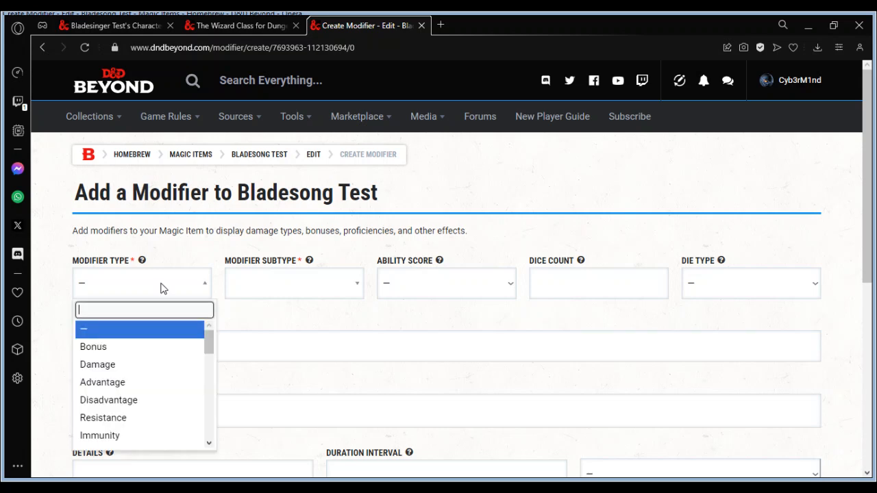
click(122, 352)
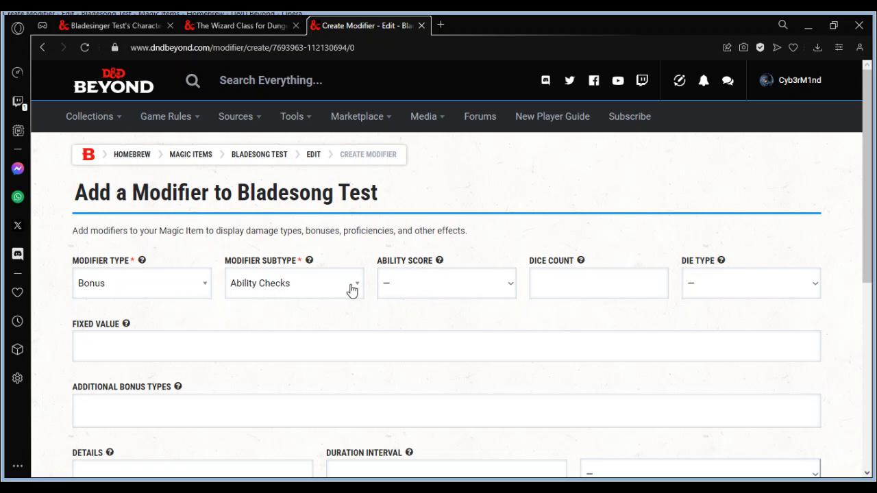
mouse_move(369, 458)
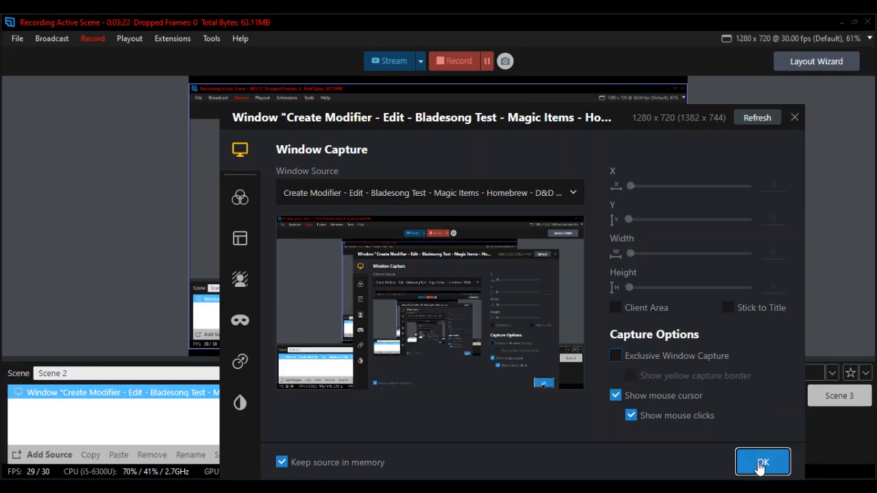
click(758, 461)
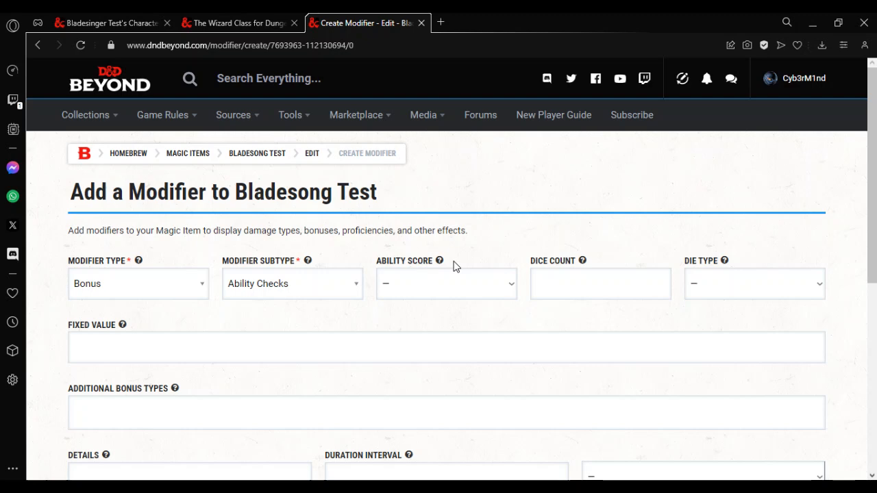
- Set the bonus modifier's subtype to Armor Class with INT as its ability score, and save the modifier
click(177, 289)
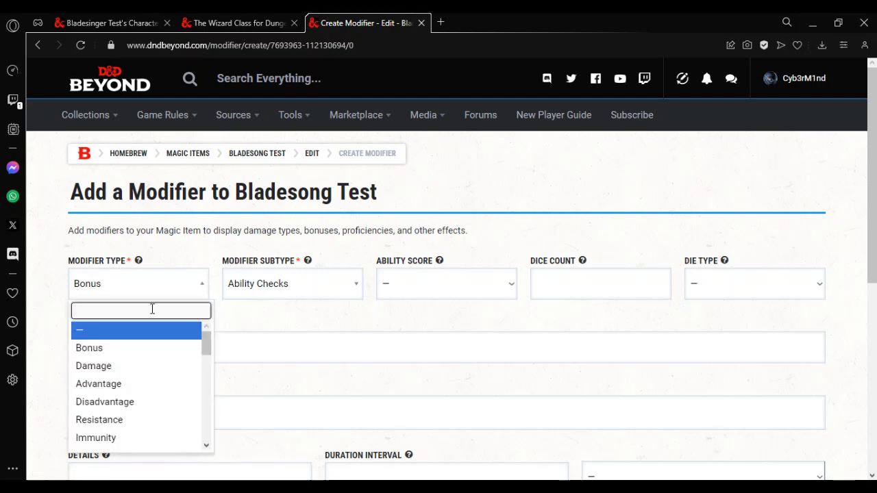
click(203, 288)
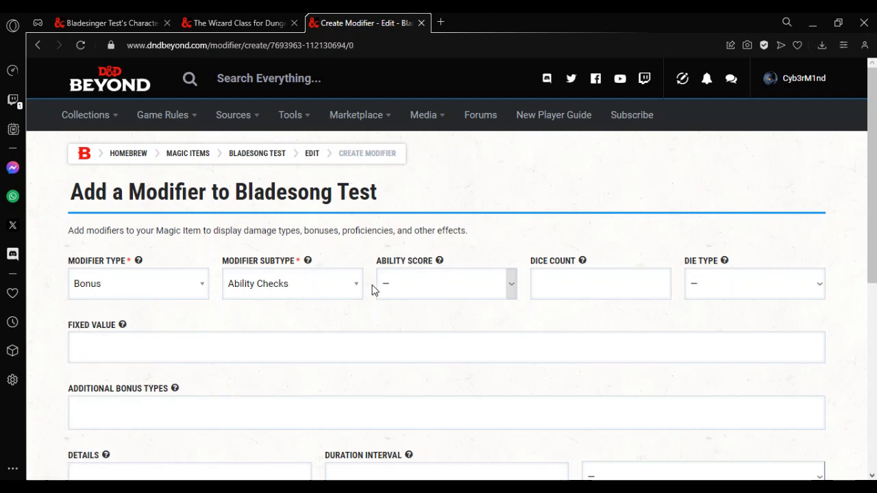
click(315, 288)
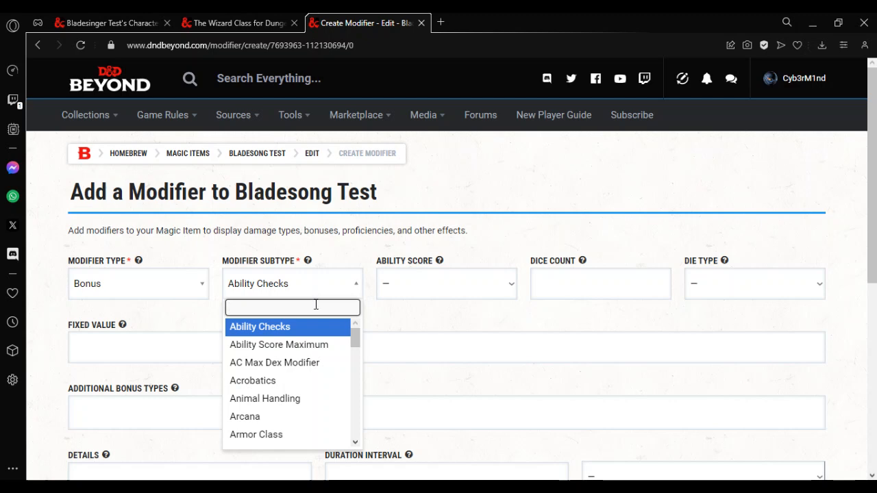
click(282, 436)
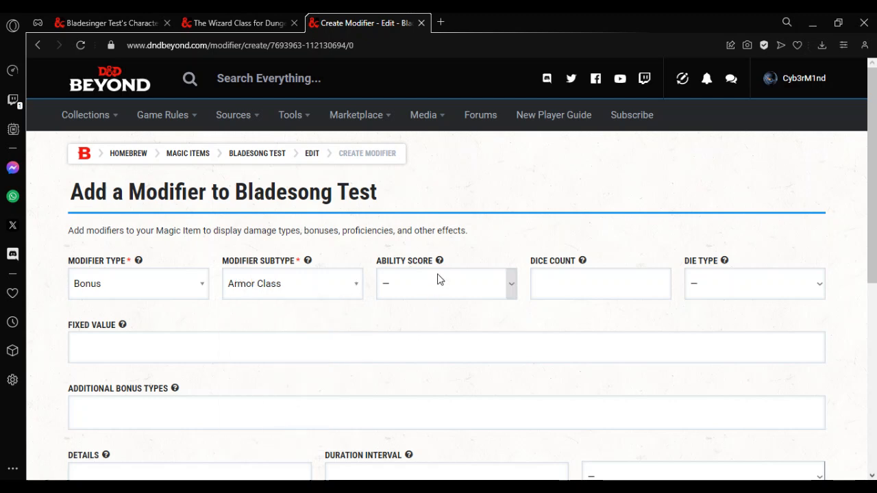
click(440, 278)
click(419, 355)
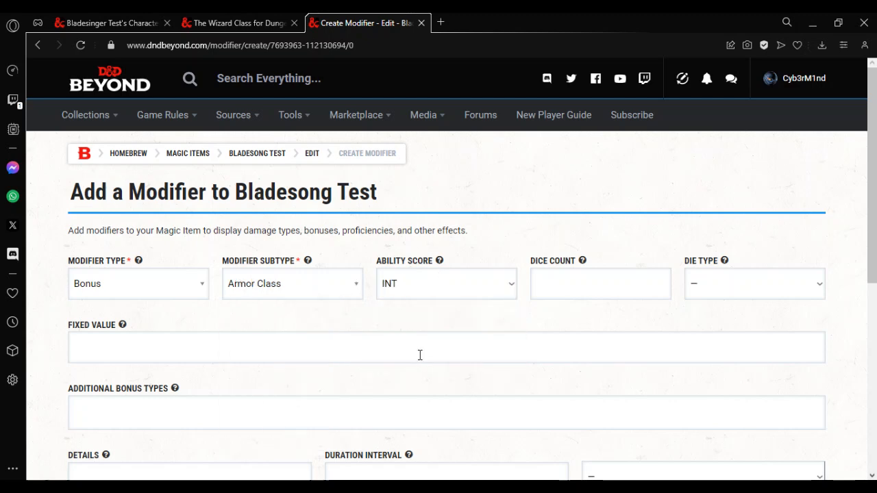
drag(871, 176, 865, 249)
click(756, 425)
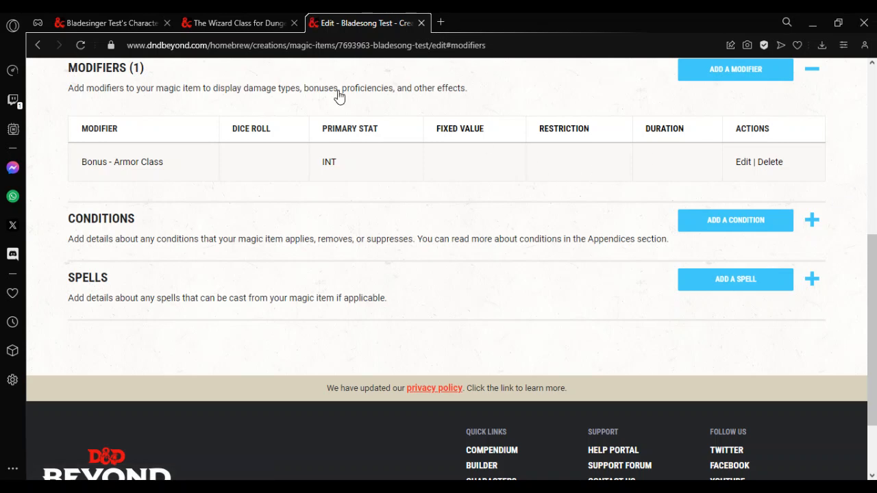
- Check the Bladesong benefits on the Wizard class page, and start another modifier for Bladesong Test with type Bonus
click(236, 25)
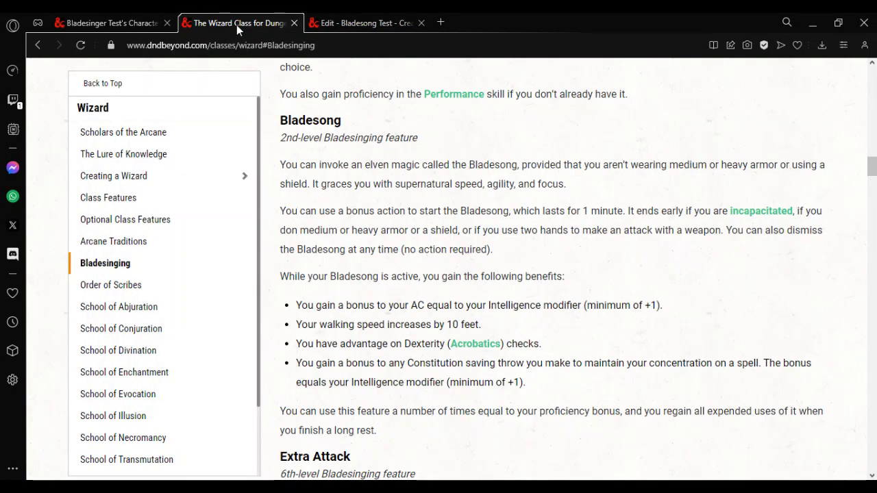
click(357, 22)
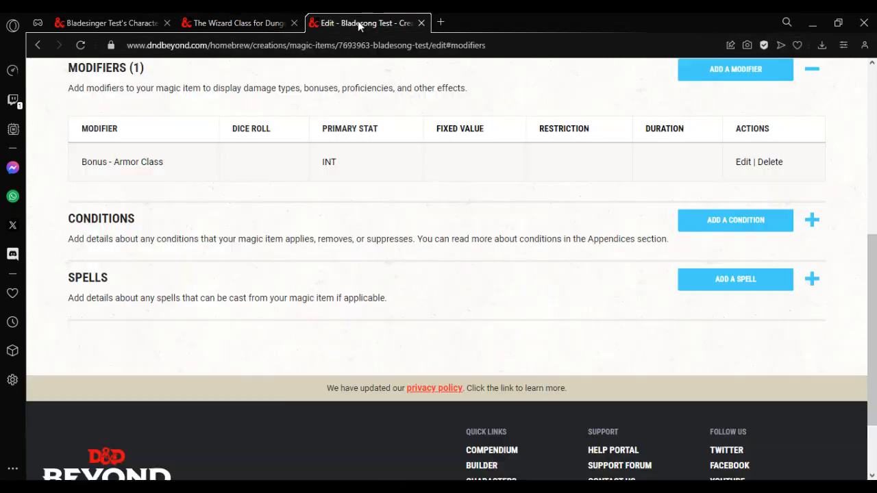
click(705, 80)
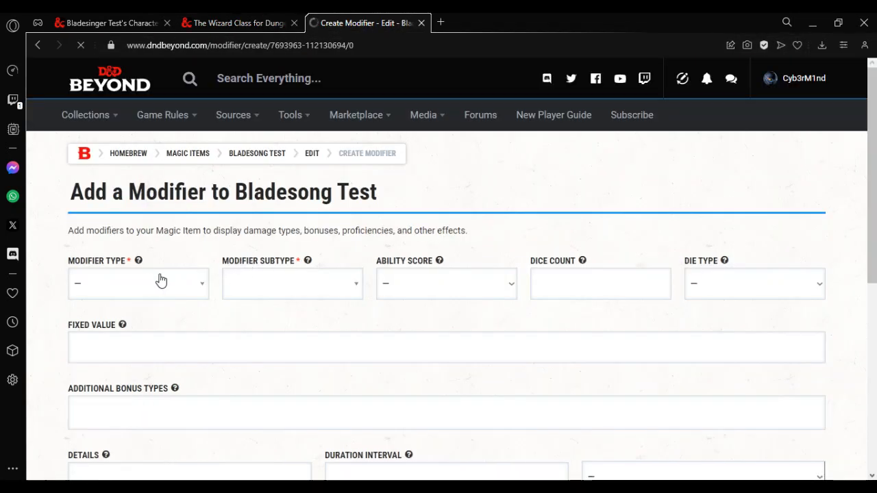
click(149, 283)
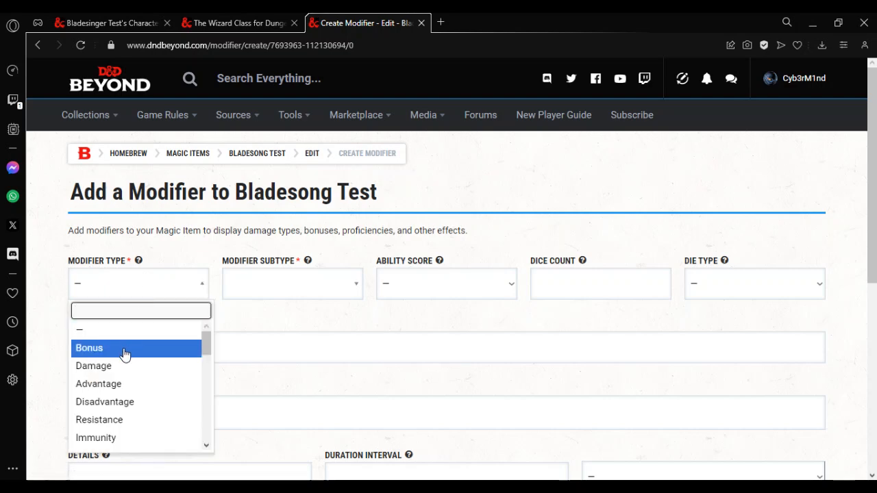
mouse_move(207, 348)
mouse_down()
mouse_move(199, 445)
mouse_move(204, 343)
mouse_up()
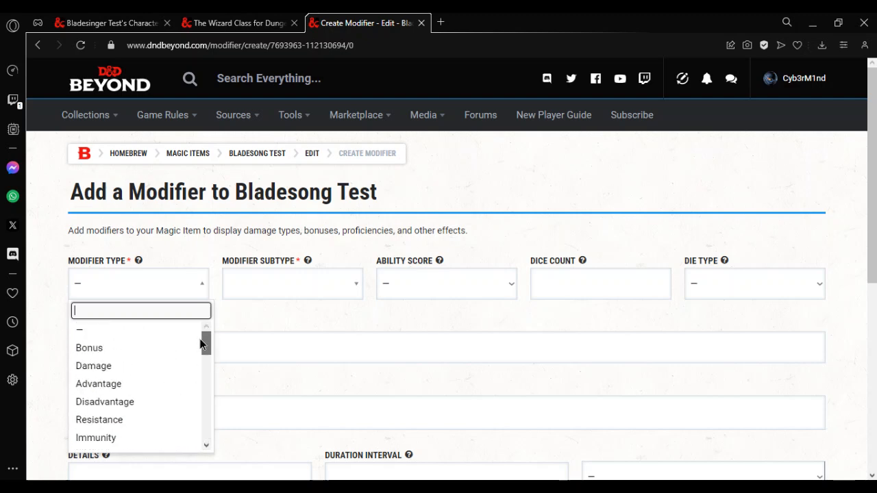
click(149, 355)
- Set the modifier's subtype to Speed (Walking) with a fixed value of 10, and save the modifier
click(292, 295)
drag(356, 340, 361, 436)
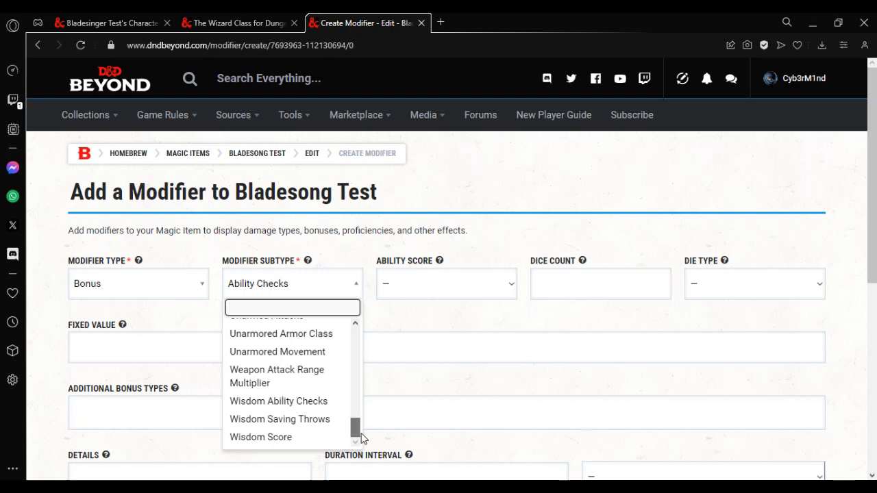
text(spee)
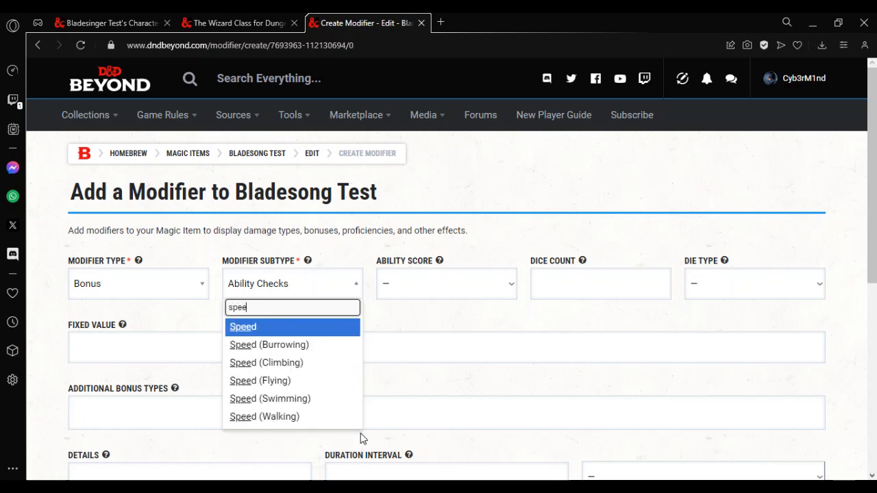
click(299, 415)
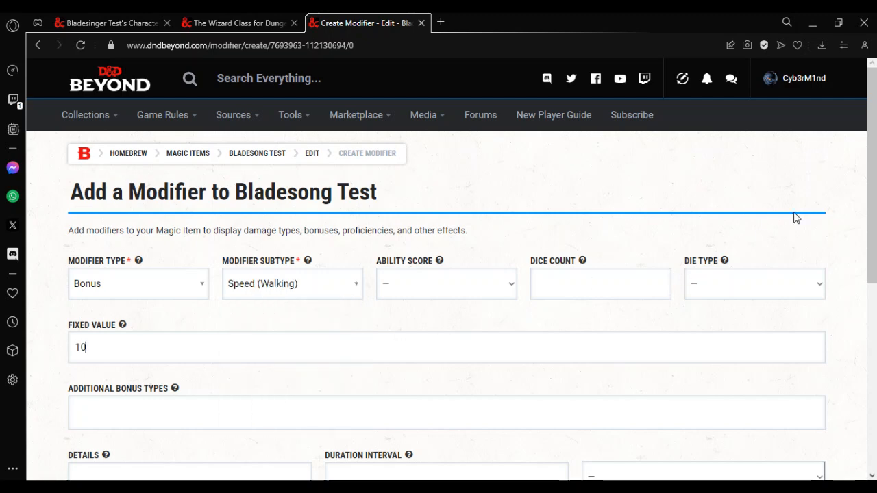
drag(865, 153, 866, 237)
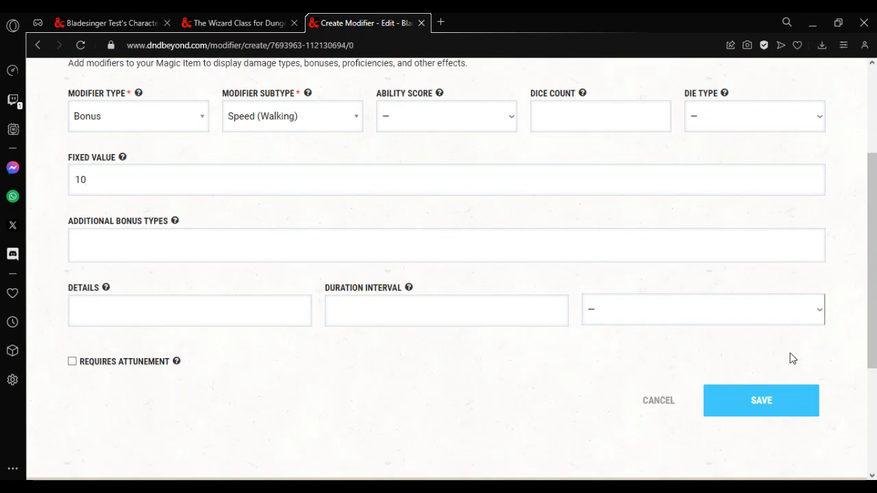
click(775, 404)
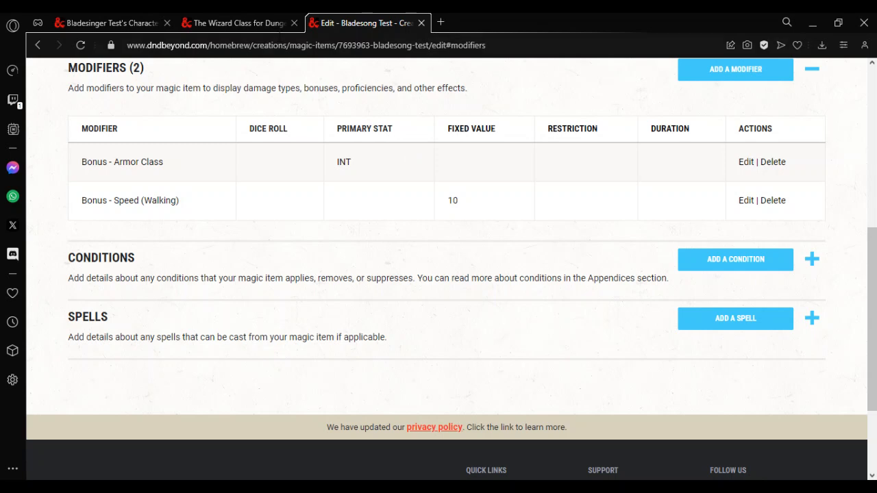
- Consult the Bladesong benefits again, and start a further modifier for Bladesong Test with type Advantage
click(252, 23)
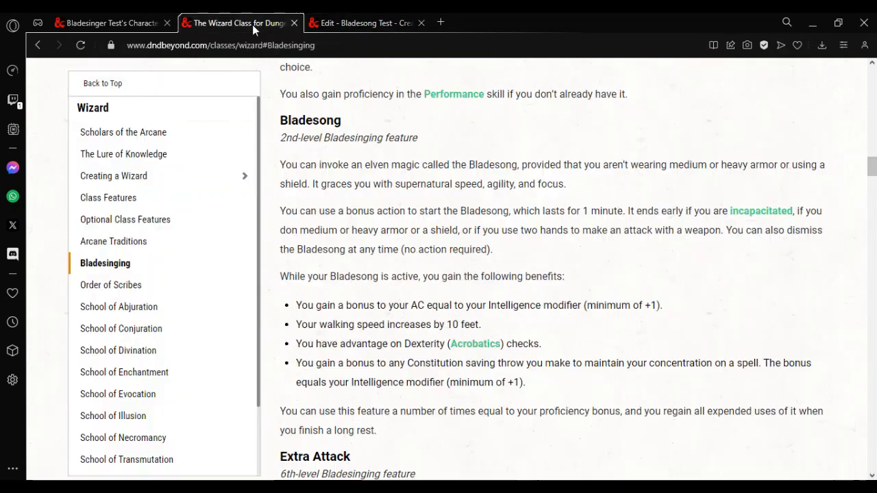
click(378, 30)
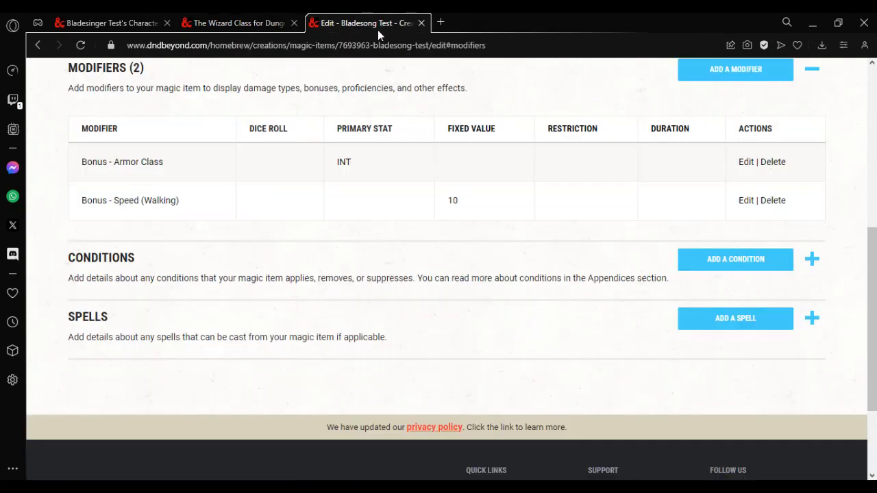
click(717, 81)
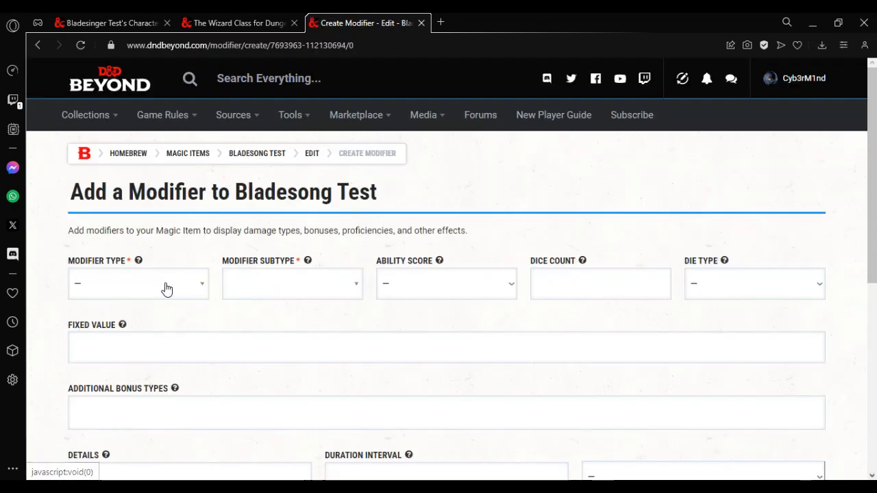
click(165, 288)
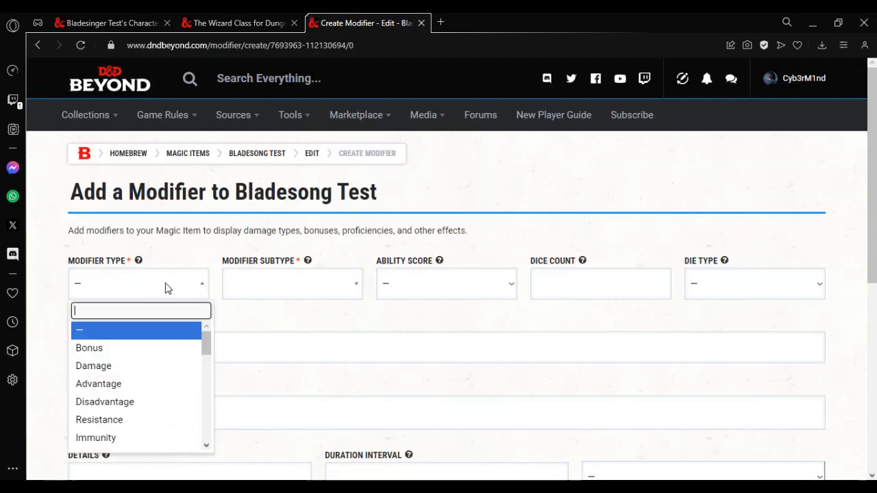
click(148, 386)
- Set the advantage modifier's subtype to Acrobatics and save the modifier
click(328, 291)
text(ac)
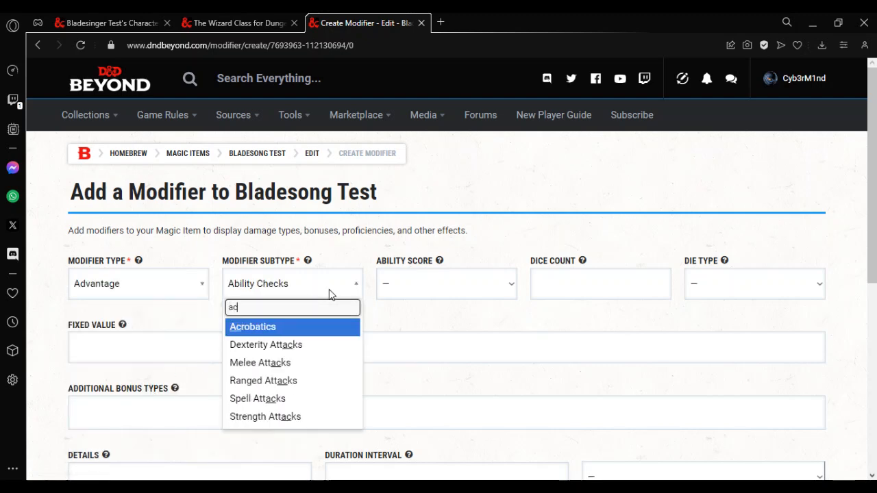
click(267, 328)
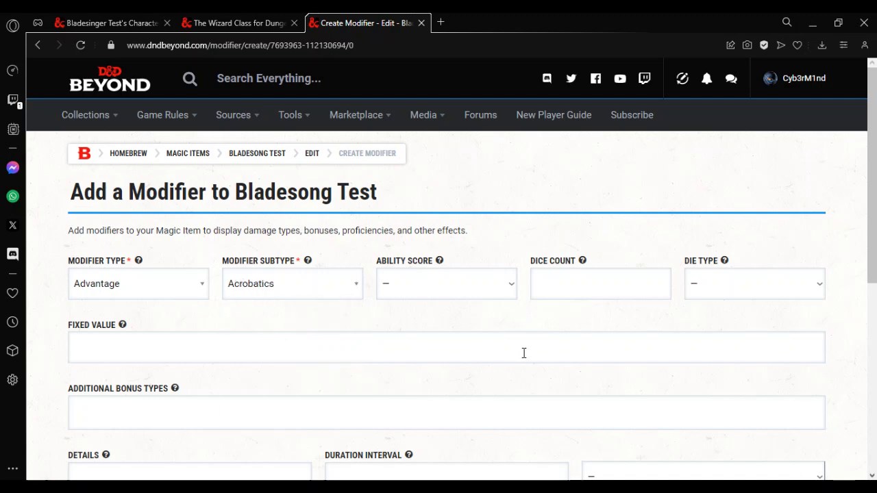
drag(871, 179, 871, 230)
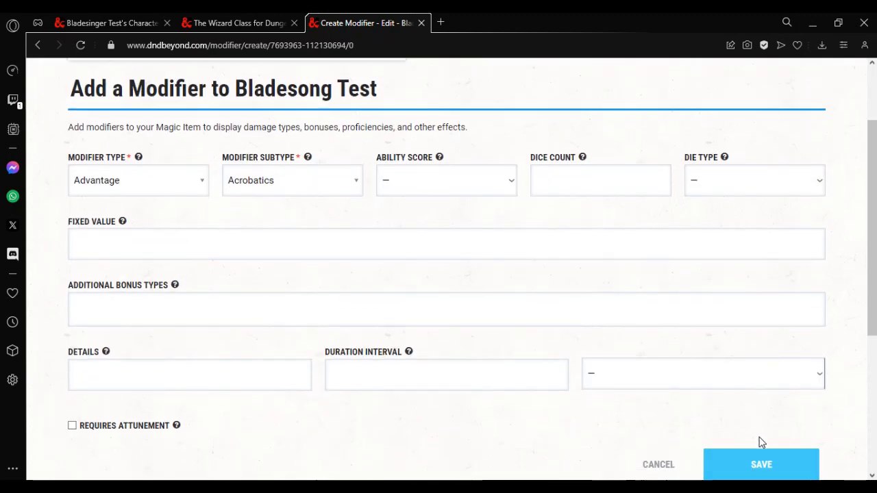
click(760, 463)
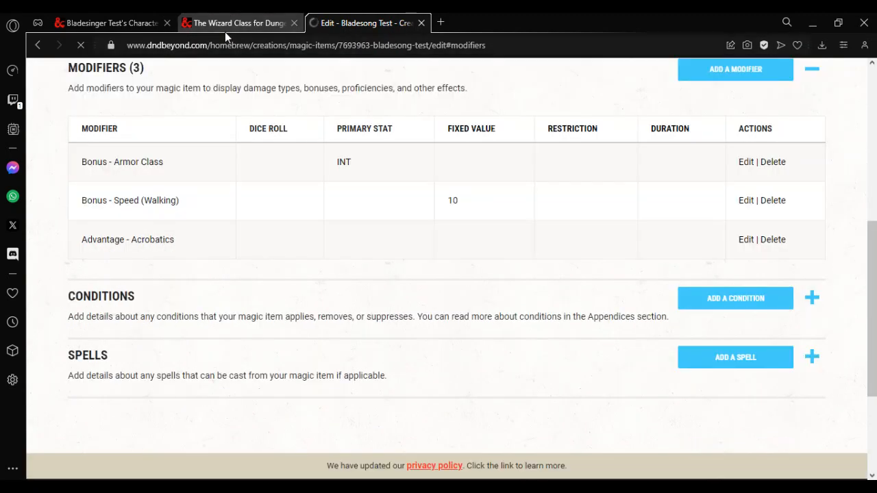
- Read the Constitution saving throw benefit on the Wizard class page, and start a new Bonus modifier for Bladesong Test
click(225, 31)
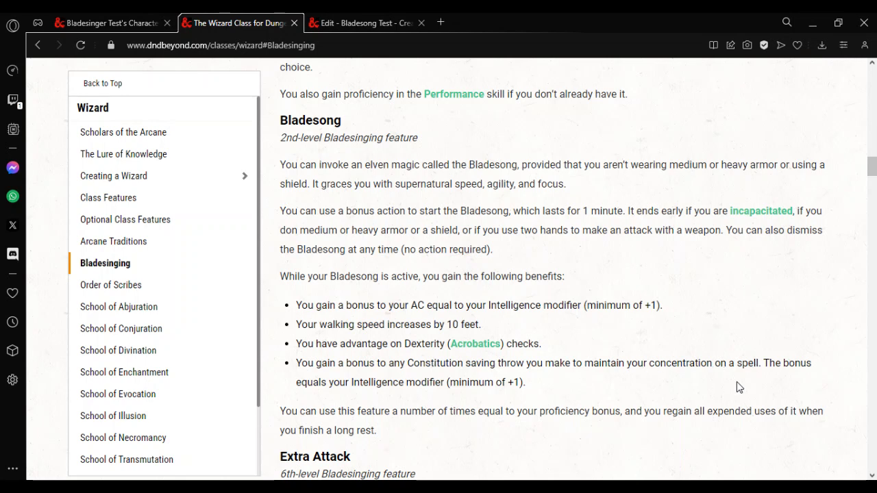
click(358, 23)
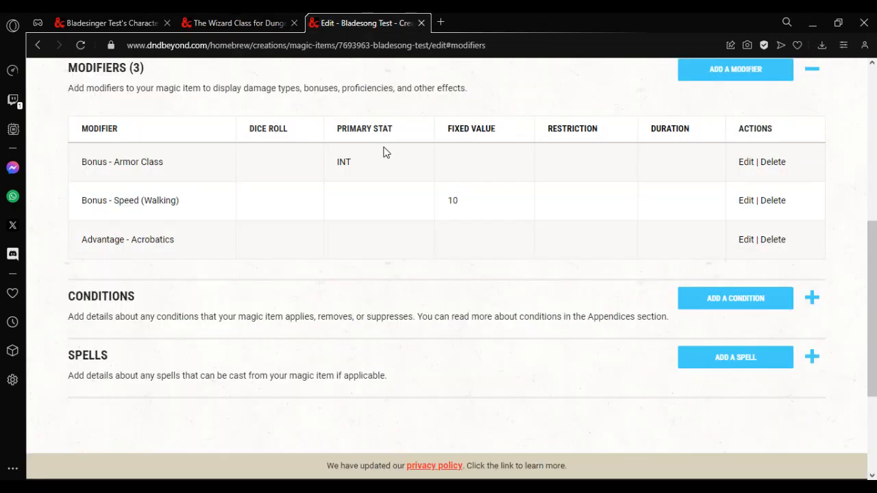
click(720, 71)
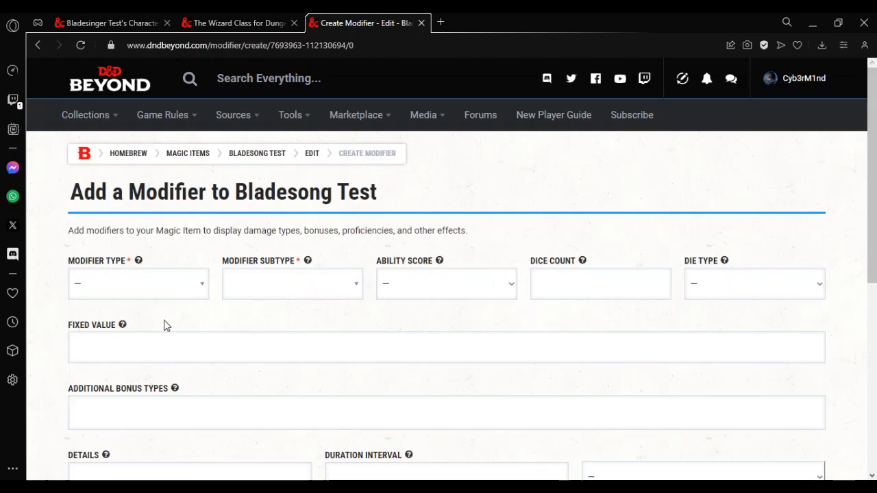
click(152, 284)
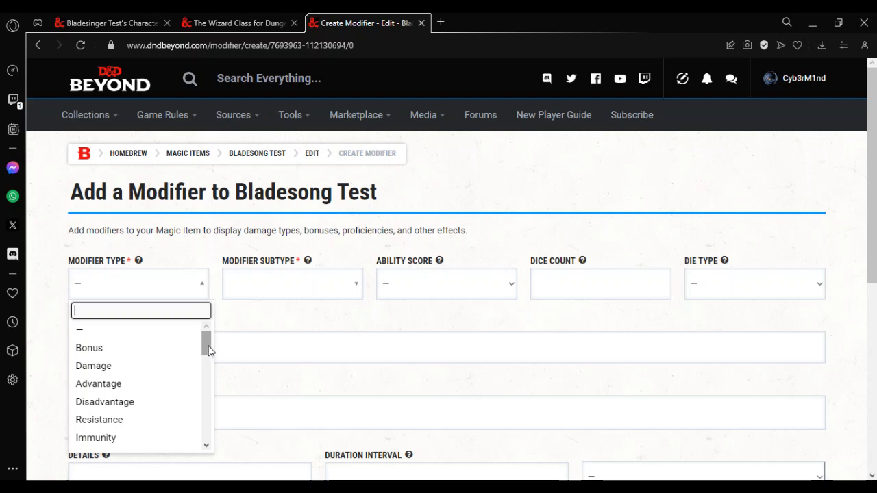
click(164, 349)
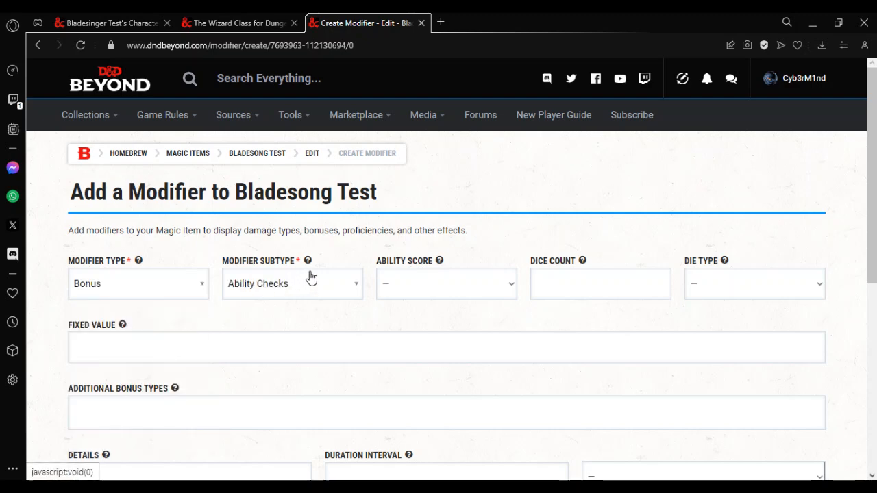
- Set the bonus modifier's subtype to Constitution Saving Throws and its ability score to INT
click(309, 276)
text(con)
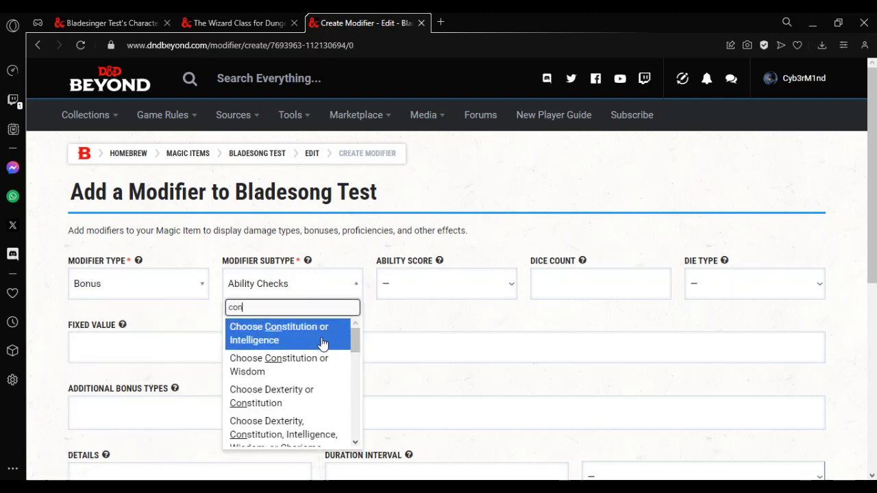
drag(354, 342, 355, 433)
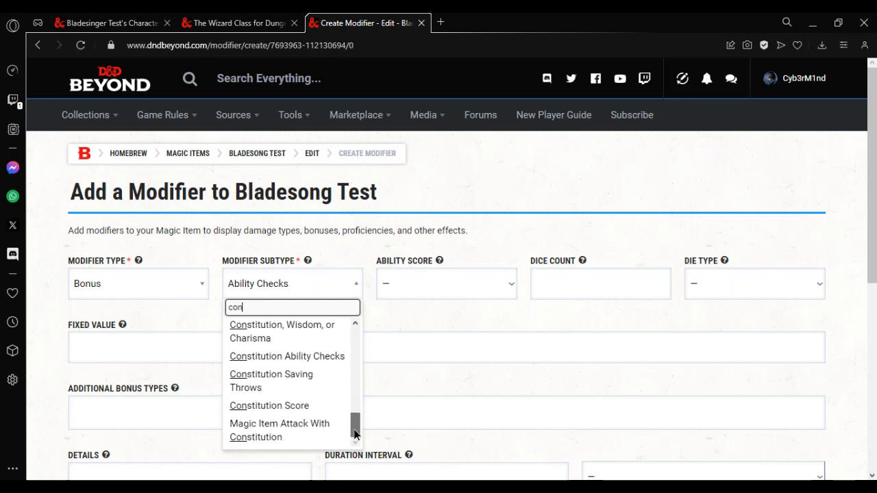
click(287, 379)
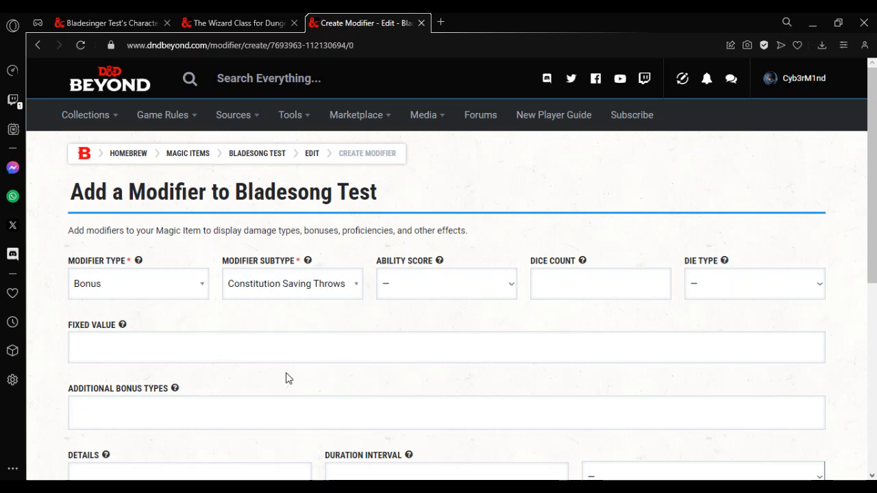
click(472, 290)
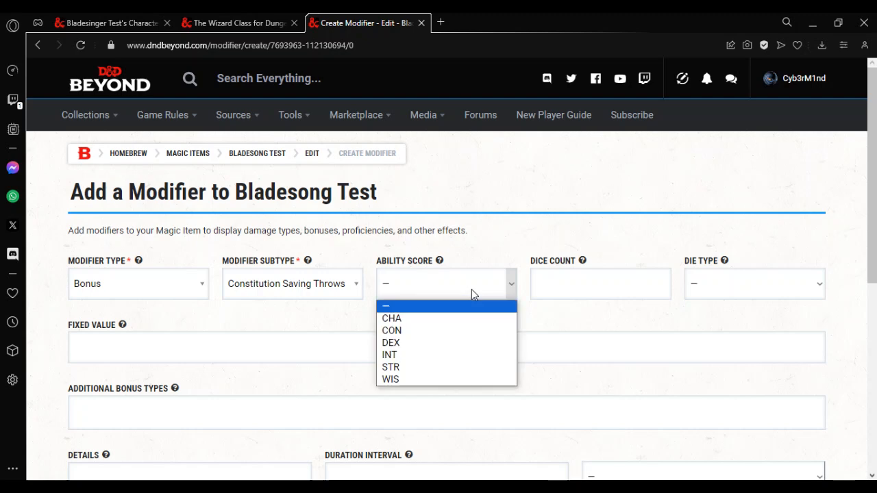
click(423, 357)
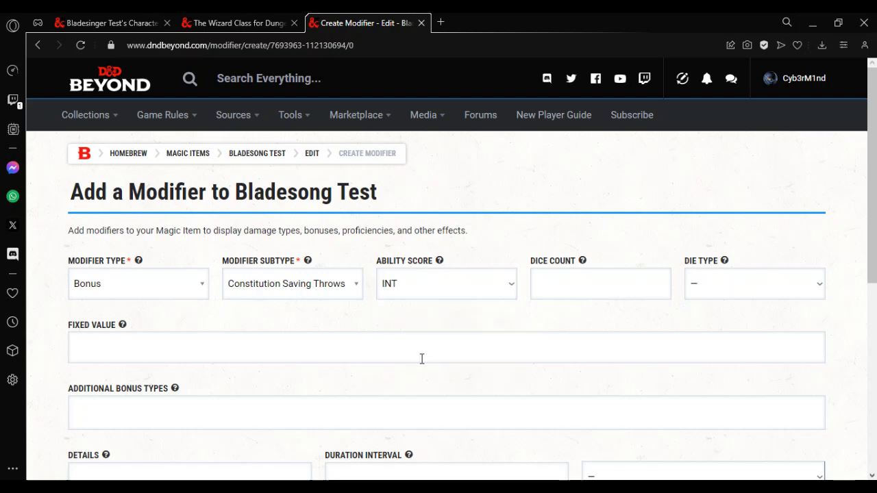
- Enter "To maintain concentration on a spell." as the modifier's details and save the modifier
click(297, 421)
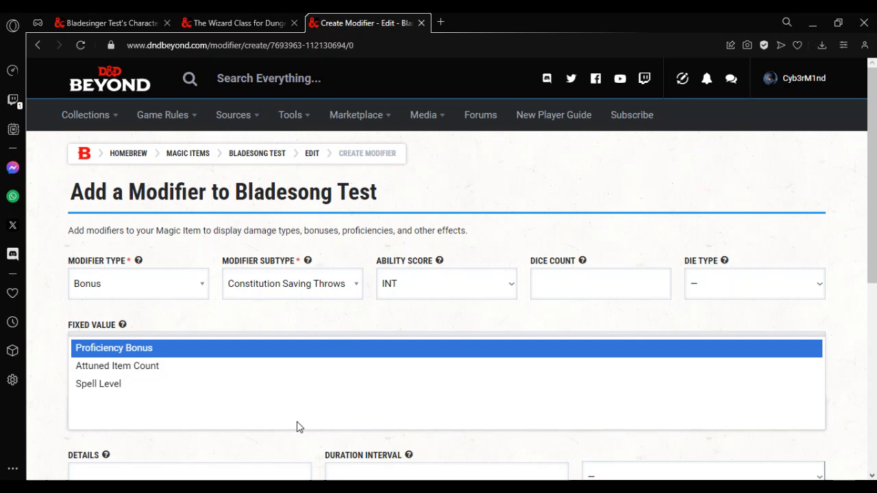
key(Escape)
drag(872, 214, 871, 281)
click(249, 347)
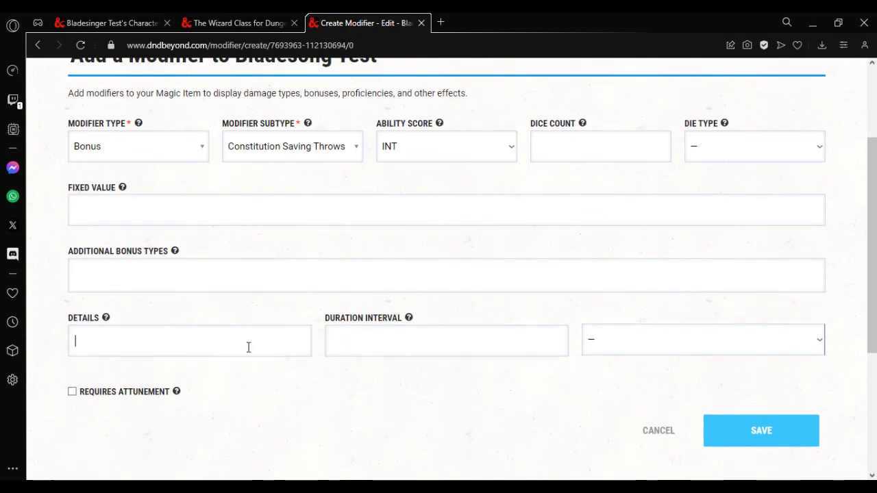
text(To maintain conc)
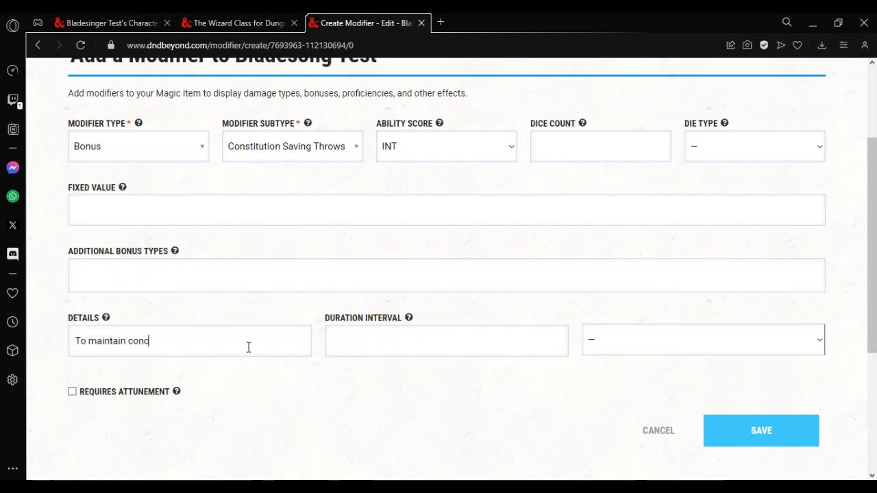
text(entration on a spell.)
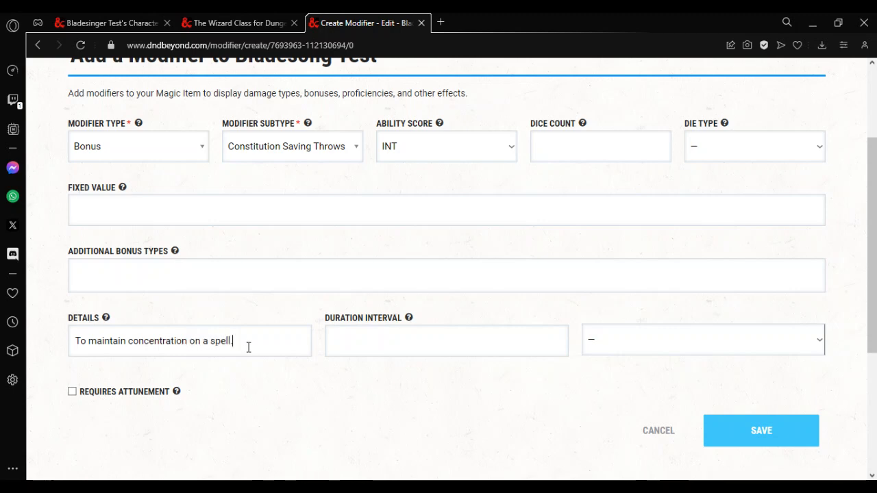
click(737, 430)
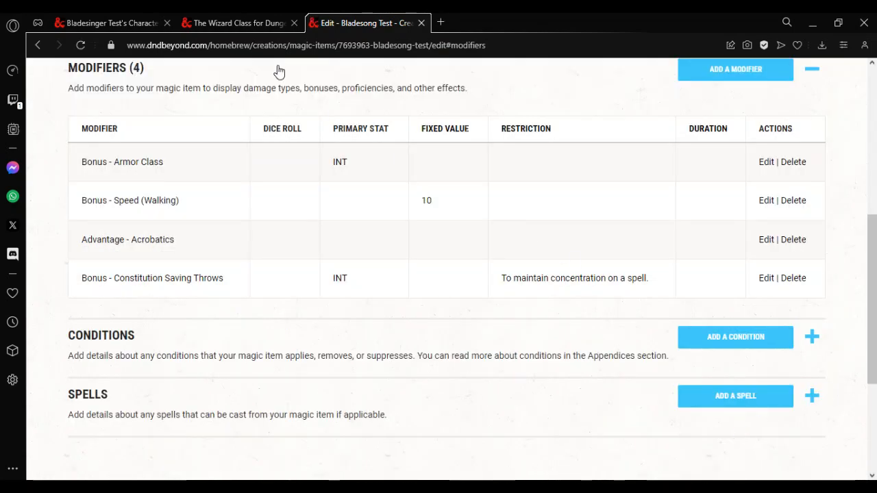
- Check the modifiers against the Bladesong benefits on the Wizard class page, and save the changes to Bladesong Test
click(241, 27)
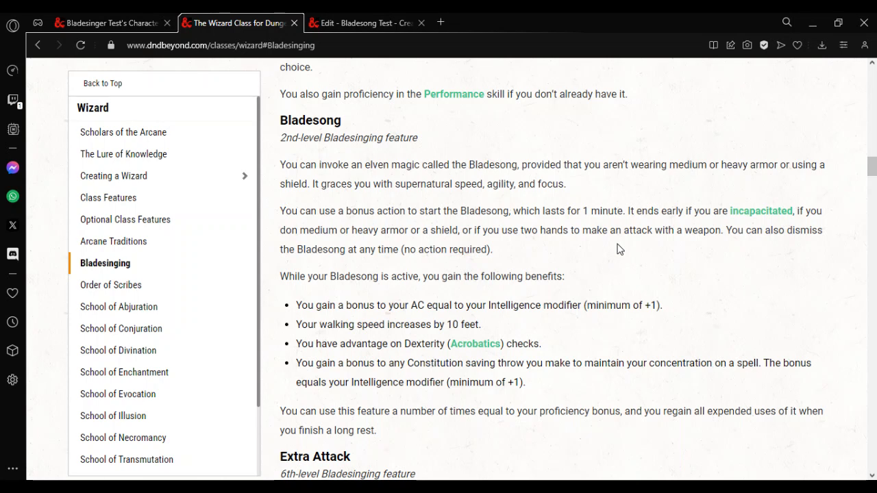
click(361, 23)
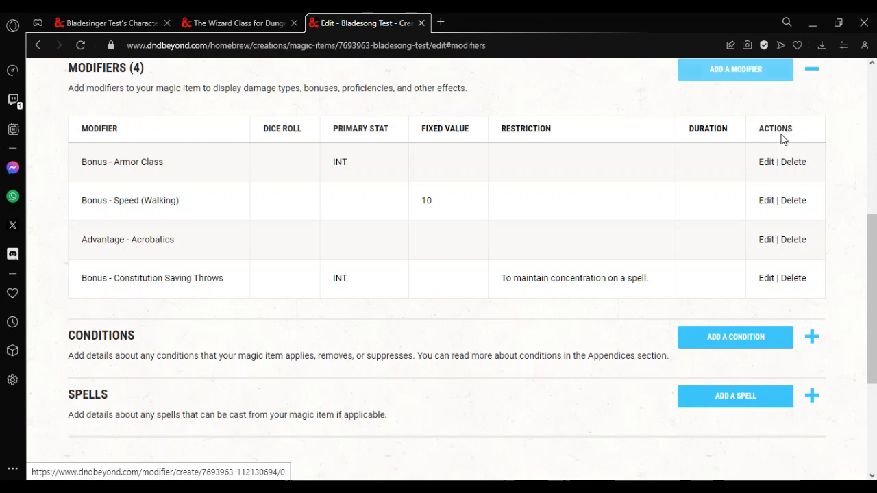
drag(868, 256, 864, 151)
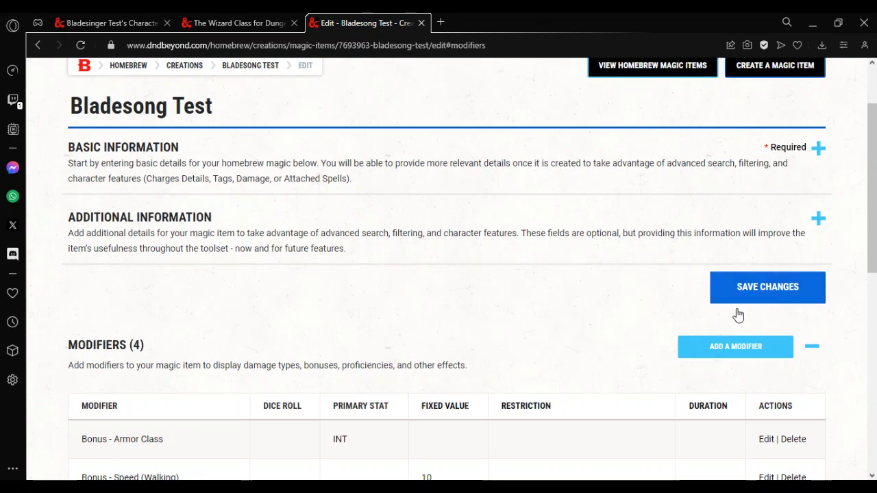
click(776, 303)
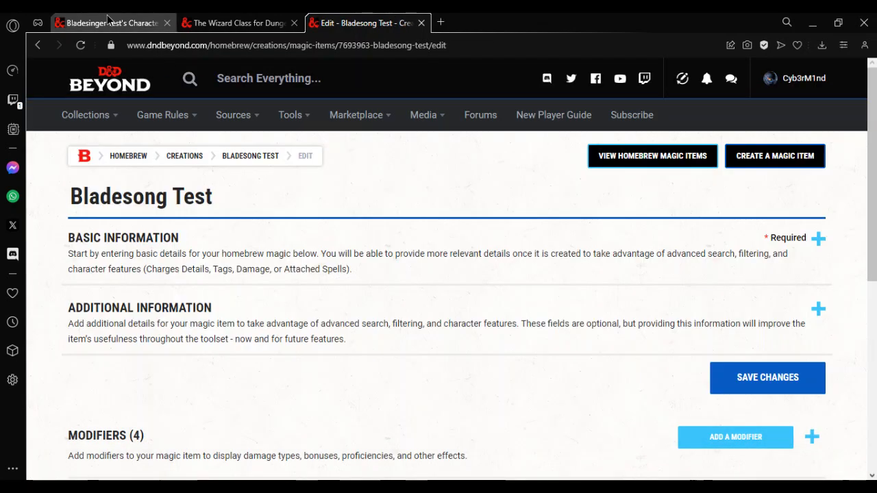
- Allow Homebrew Content in the Bladesinger Test character's settings and reload the character sheet
click(107, 23)
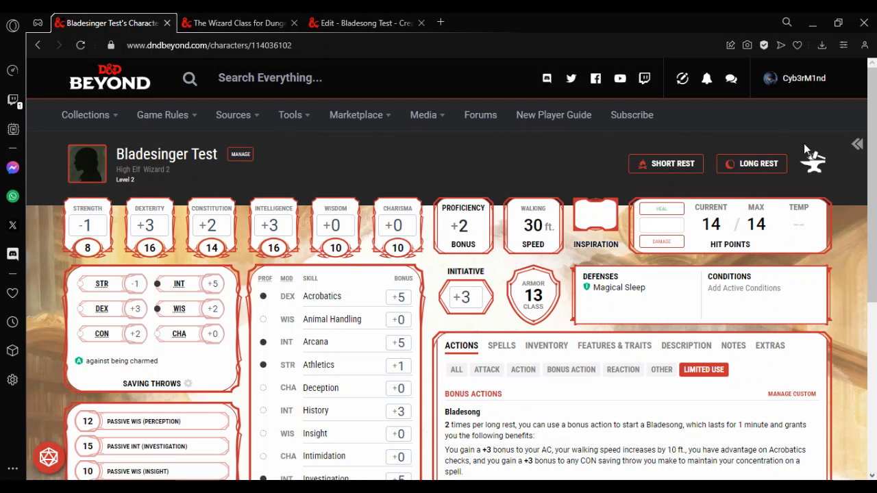
click(189, 162)
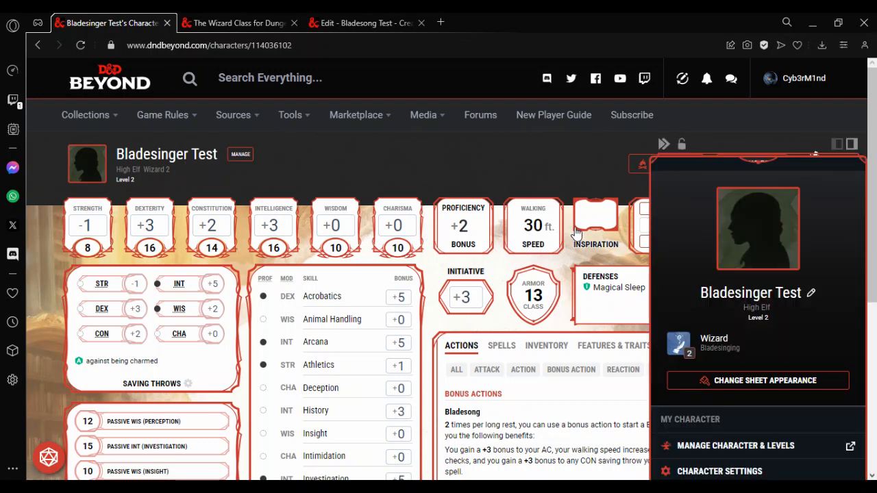
scroll(733, 310, down, 3)
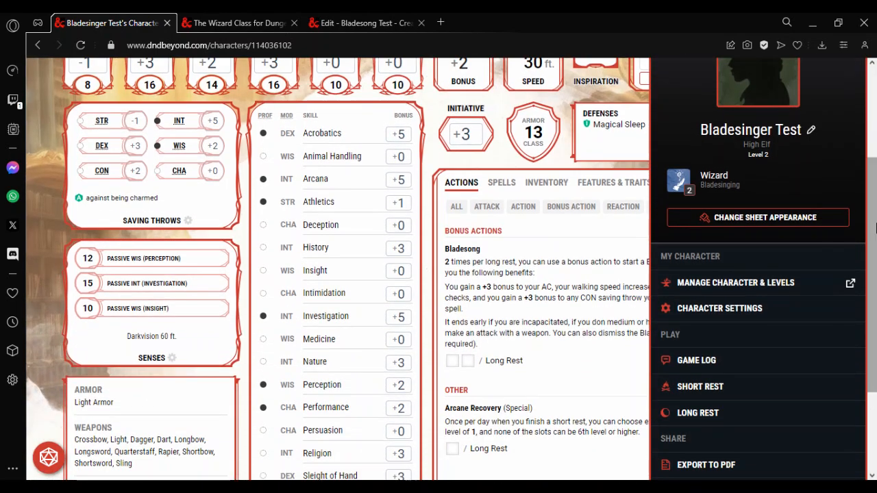
click(732, 309)
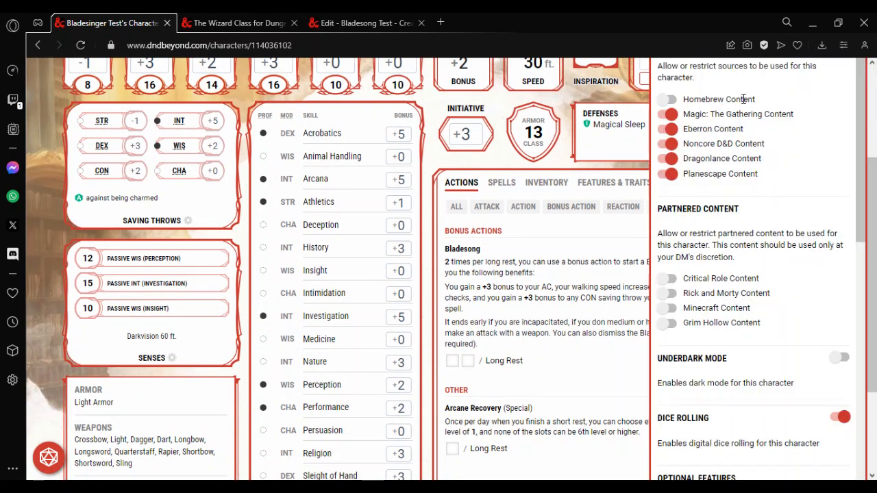
click(670, 101)
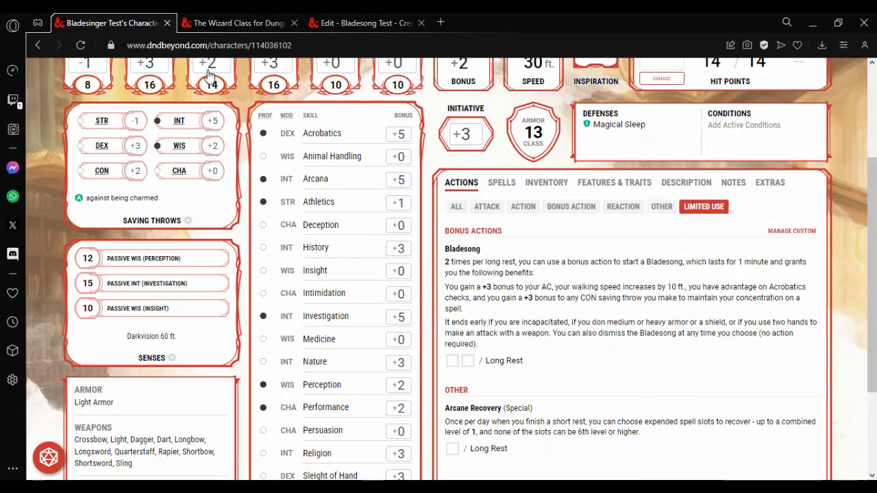
click(80, 45)
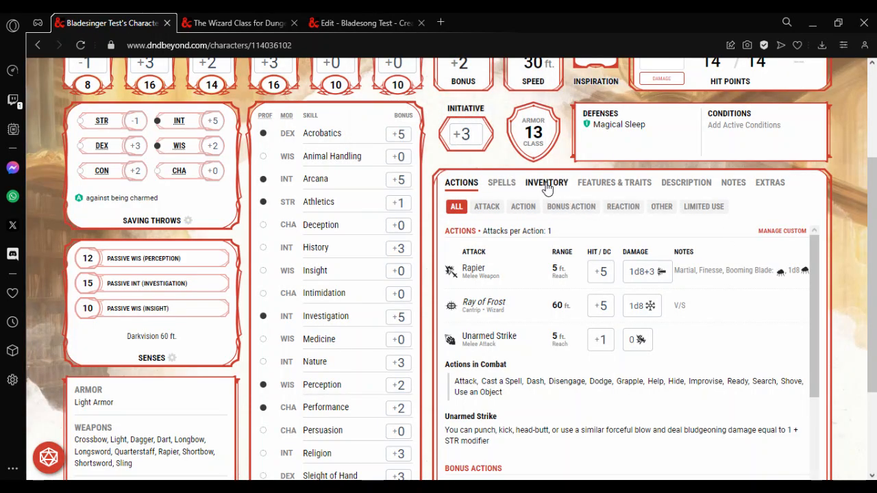
- Find the homebrew ring in the inventory manager by filtering for "bladeson", and add Bladesong Test to the character's Equipment
click(546, 187)
click(792, 248)
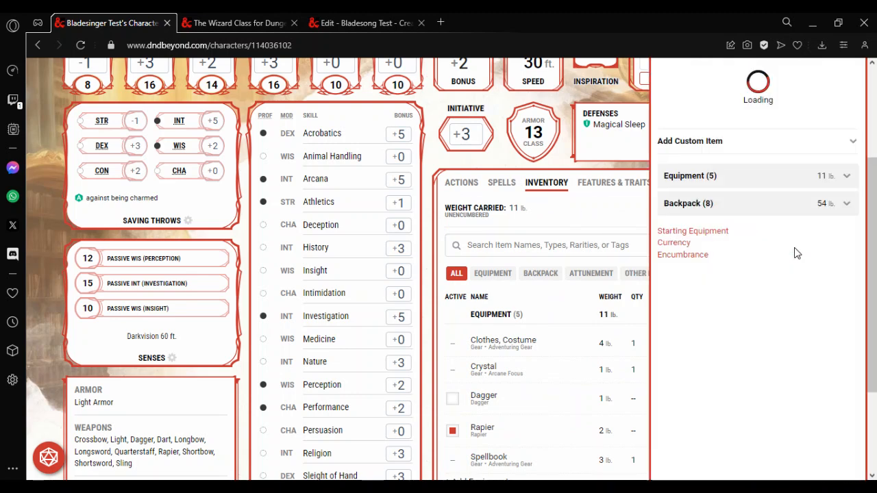
click(725, 83)
text(bla)
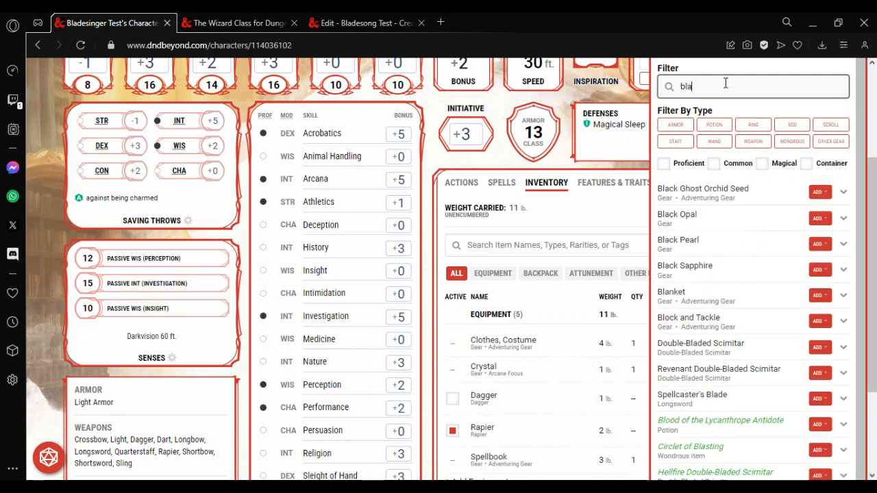
text(deson)
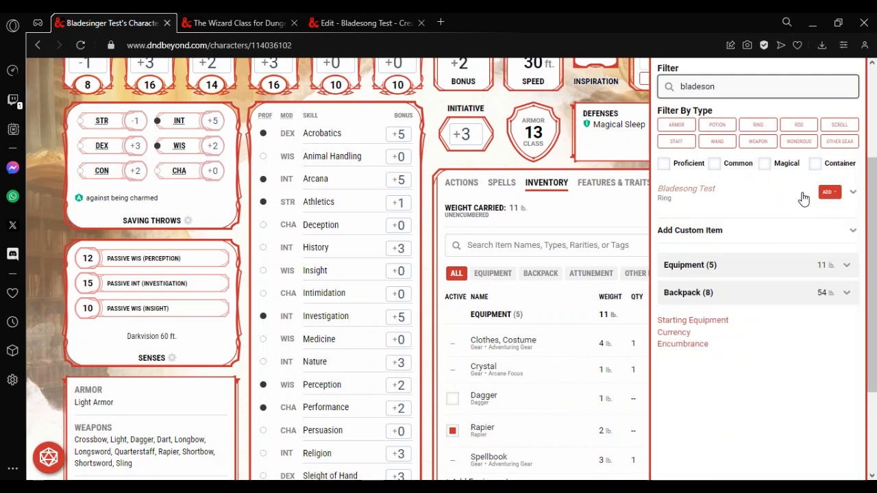
click(827, 192)
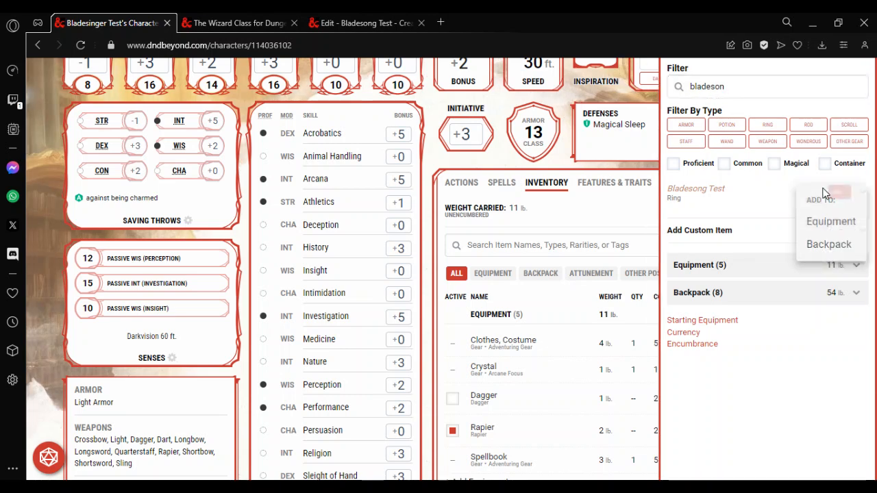
click(834, 240)
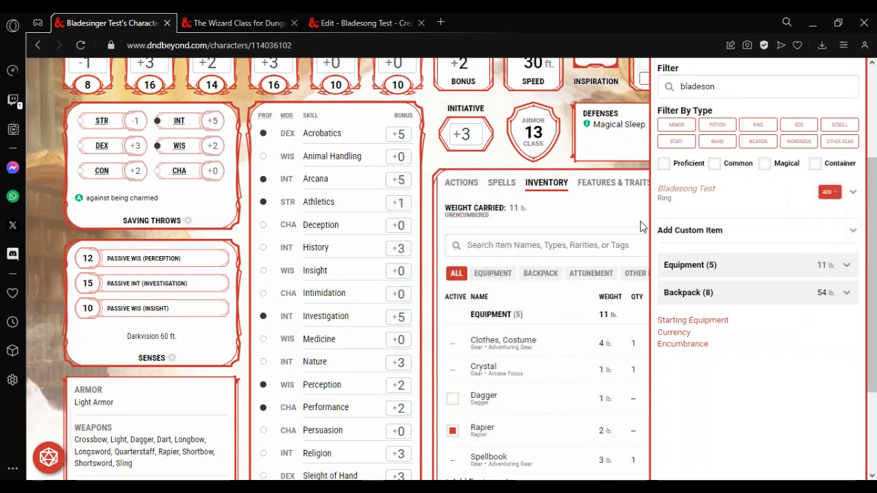
click(600, 221)
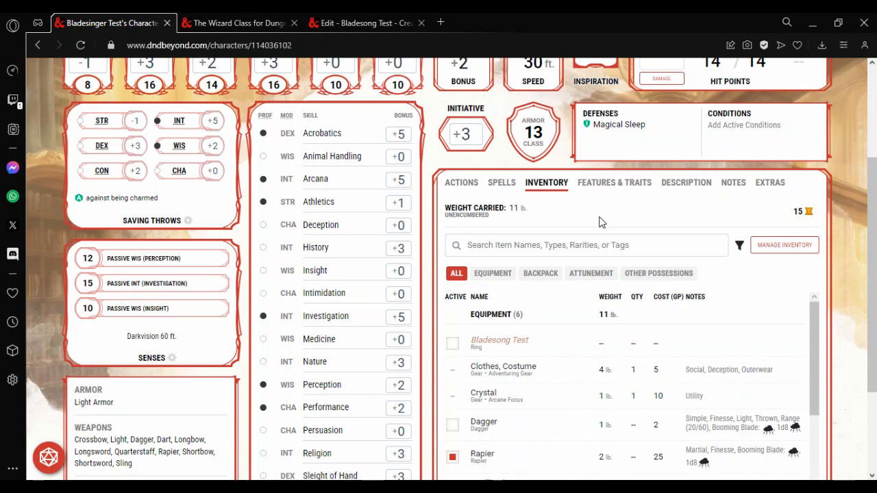
- Activate the Bladesong Test ring, switching it off and on again to compare its effect on the character sheet
click(452, 344)
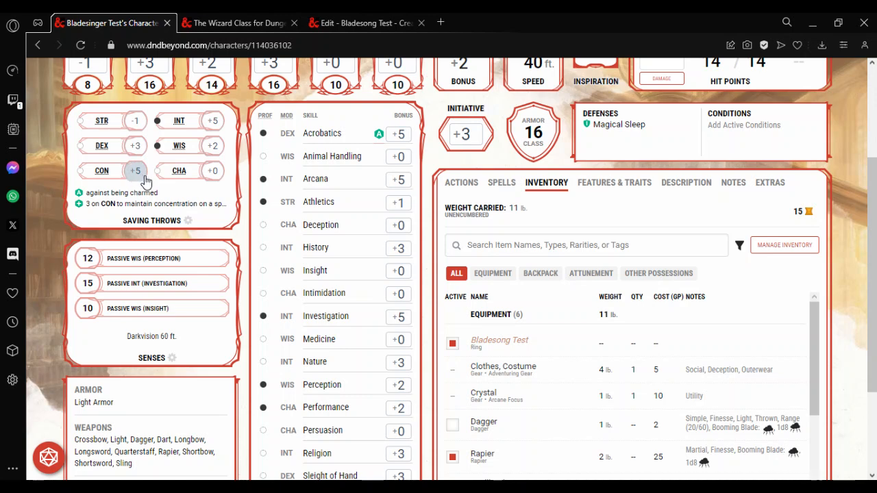
click(455, 345)
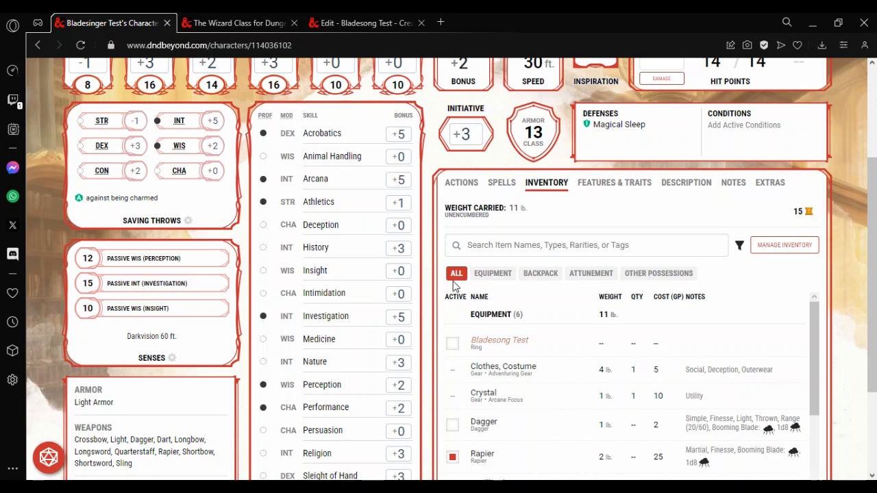
click(452, 343)
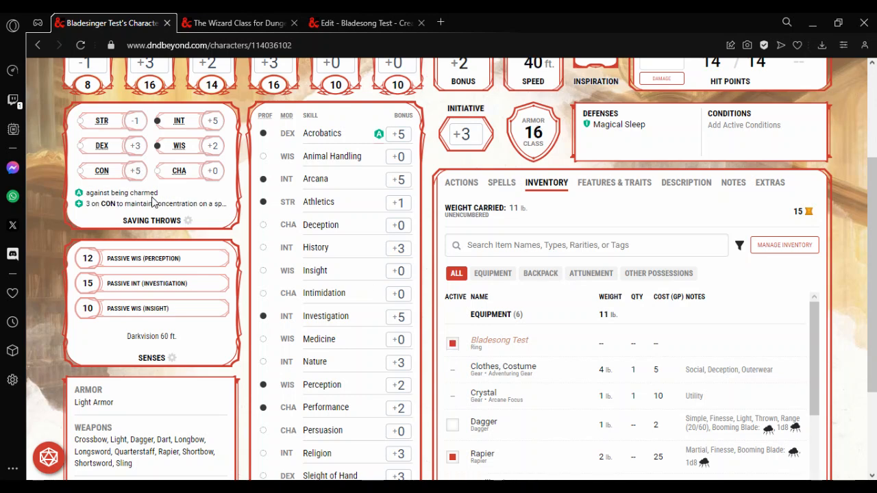
- Examine the Armor Class breakdown, and compare the sheet's walking speed and Acrobatics with the Bladesong benefits on the Wizard class page
click(524, 144)
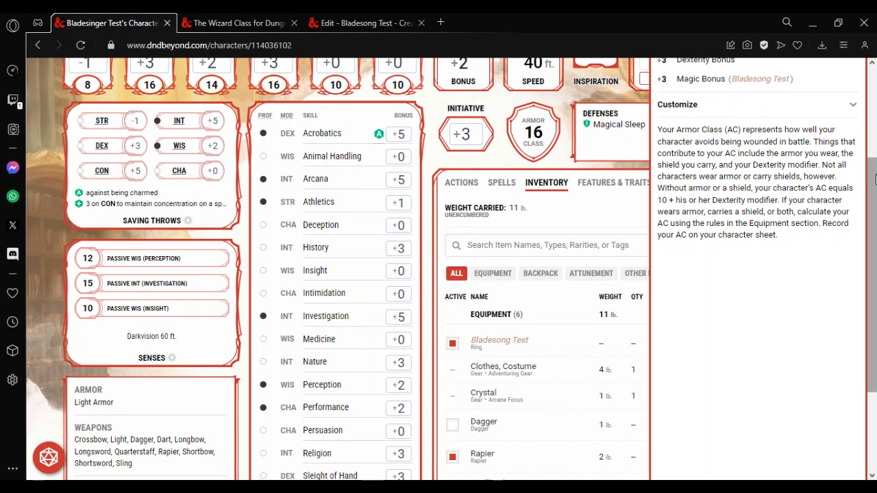
scroll(675, 92, up, 1)
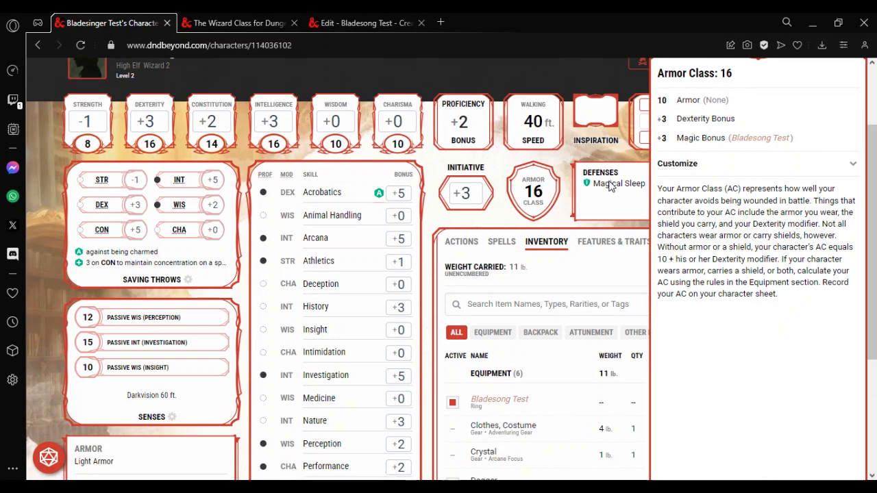
click(499, 223)
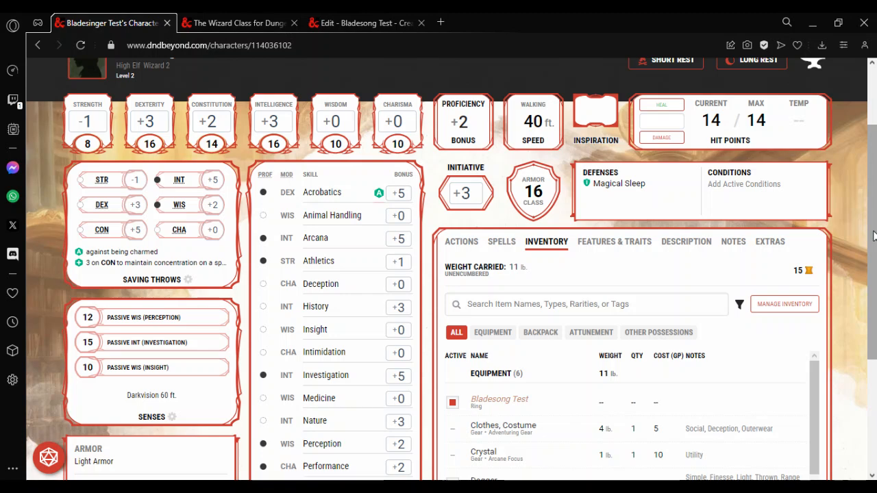
mouse_move(873, 236)
mouse_down()
mouse_move(875, 260)
mouse_move(875, 243)
mouse_up()
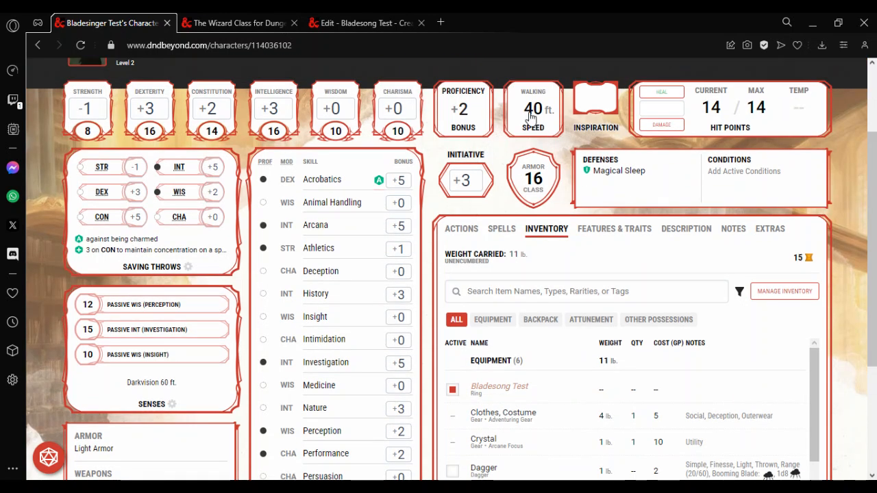
click(244, 26)
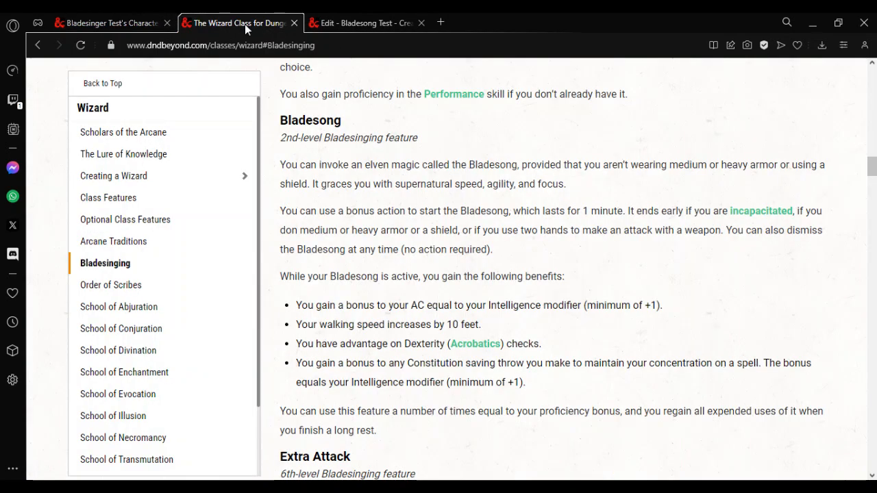
click(137, 23)
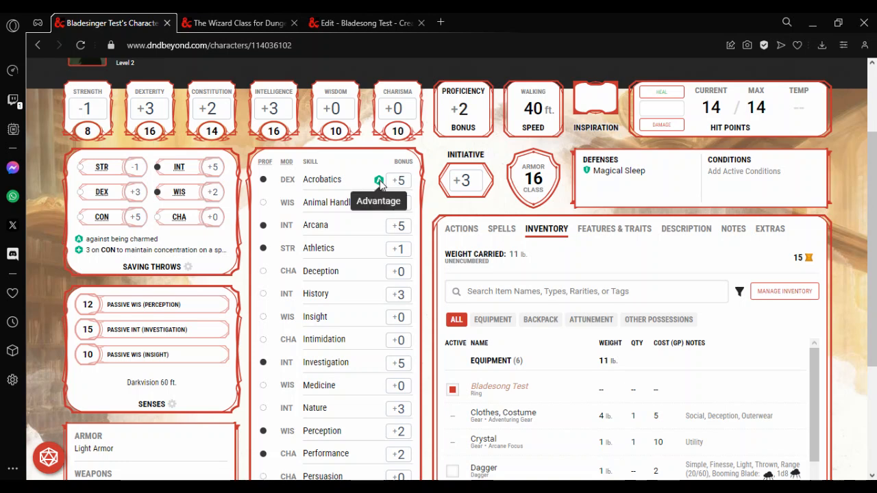
- Examine the Acrobatics skill's advantage source and read the linked Bladesong Test item's description
click(355, 183)
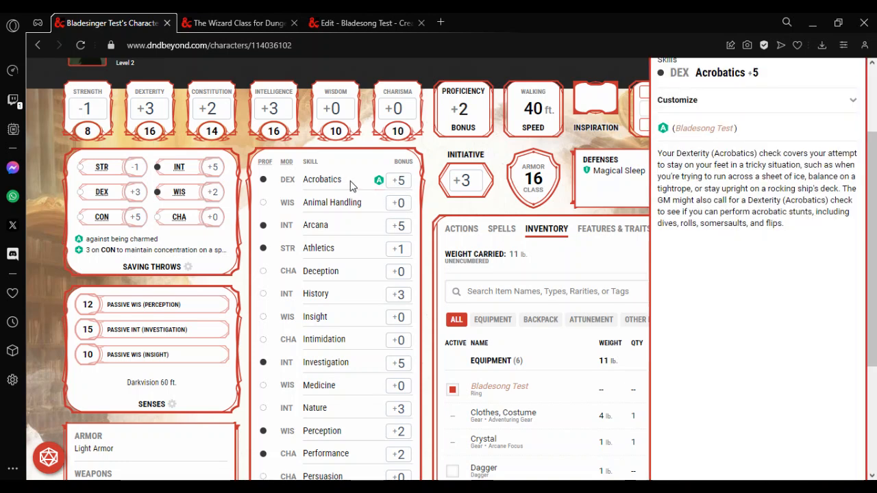
click(703, 129)
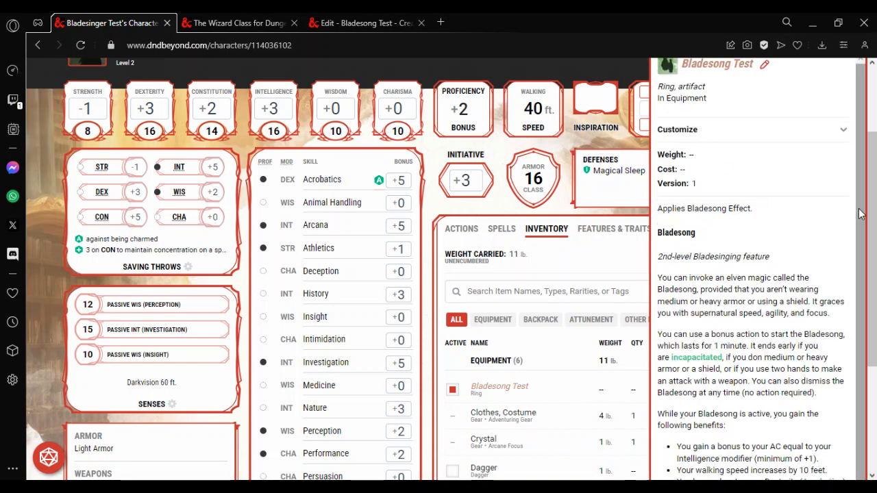
scroll(860, 214, down, 1)
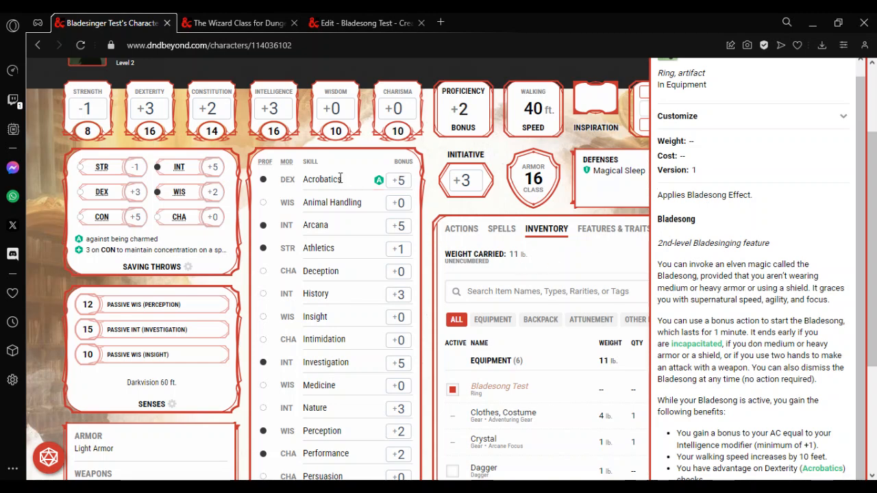
click(434, 214)
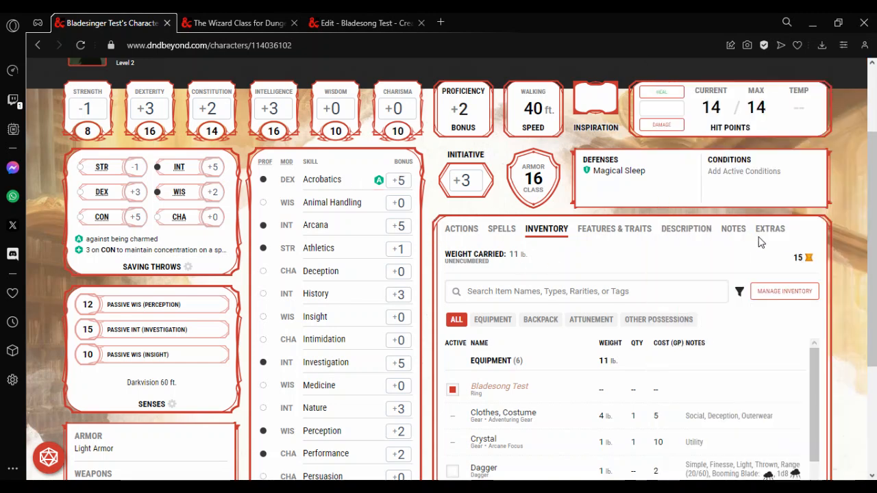
- Filter the addable items for "alms" and add an Alms Box container to the character's inventory
drag(870, 229, 875, 266)
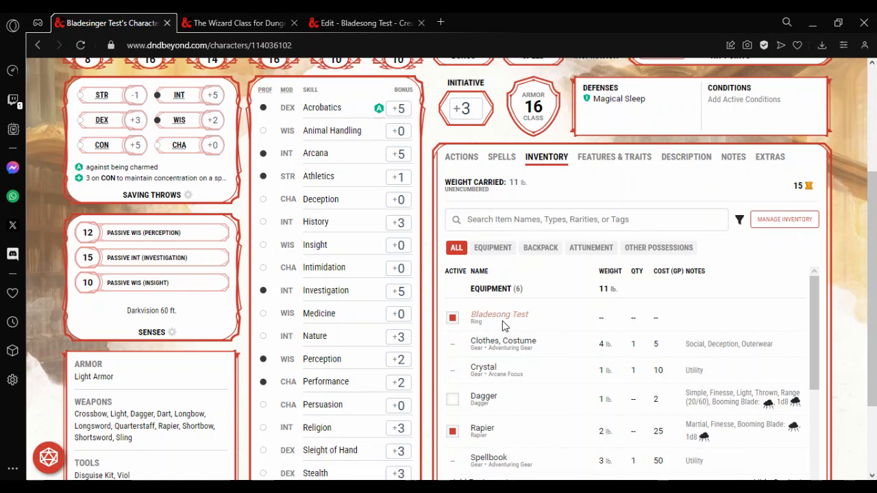
click(785, 220)
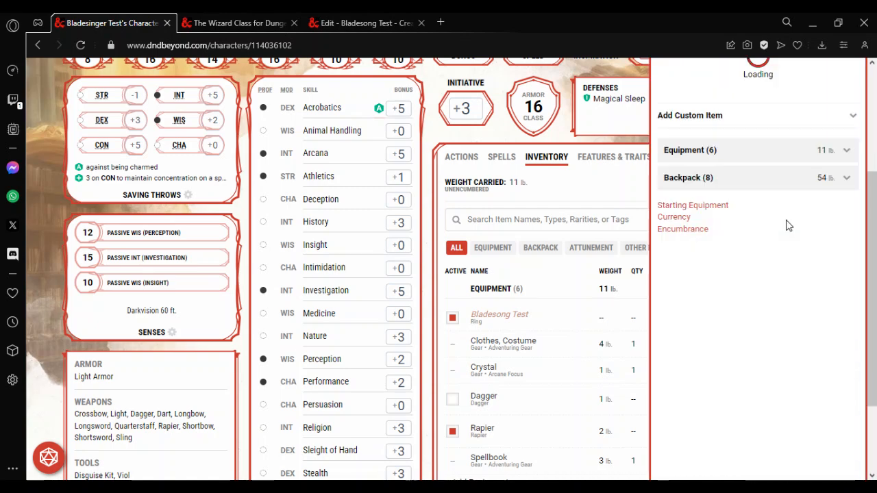
scroll(862, 240, up, 1)
click(738, 136)
text(alms)
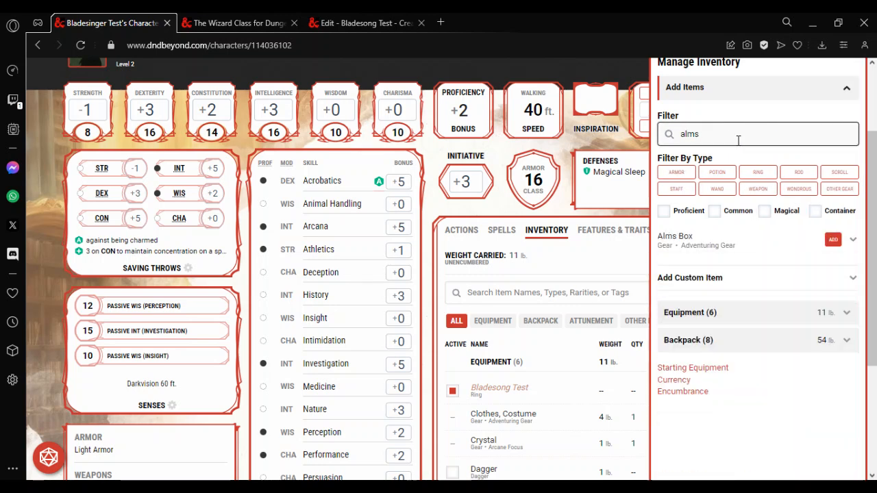
click(833, 239)
click(605, 271)
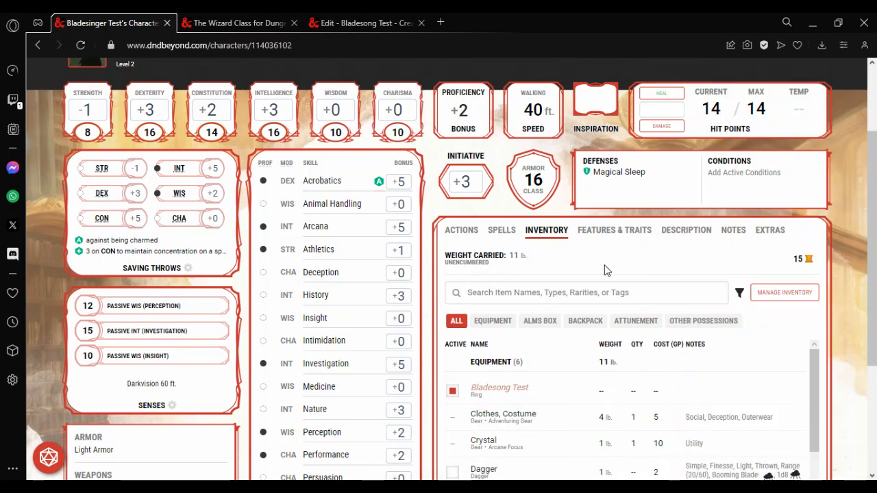
- Customize the Alms Box container's name as "✨ EFFECTS ✨", with a sparkles emoji on each side
click(540, 321)
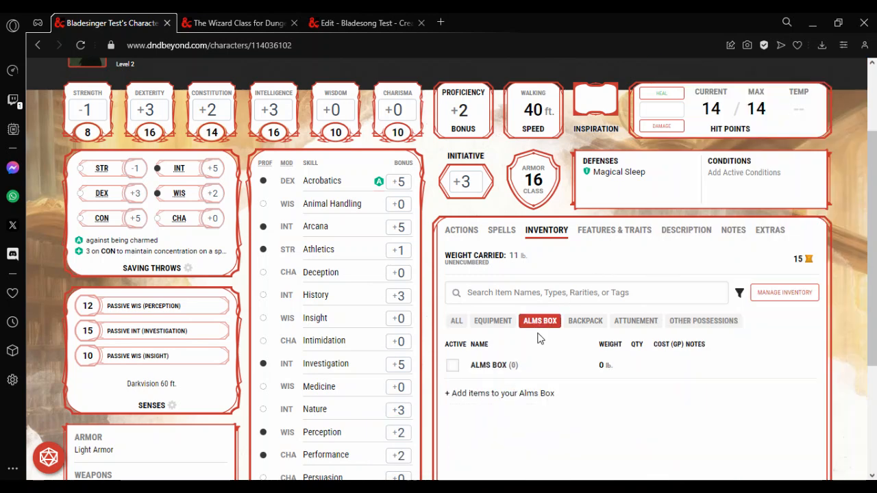
click(498, 372)
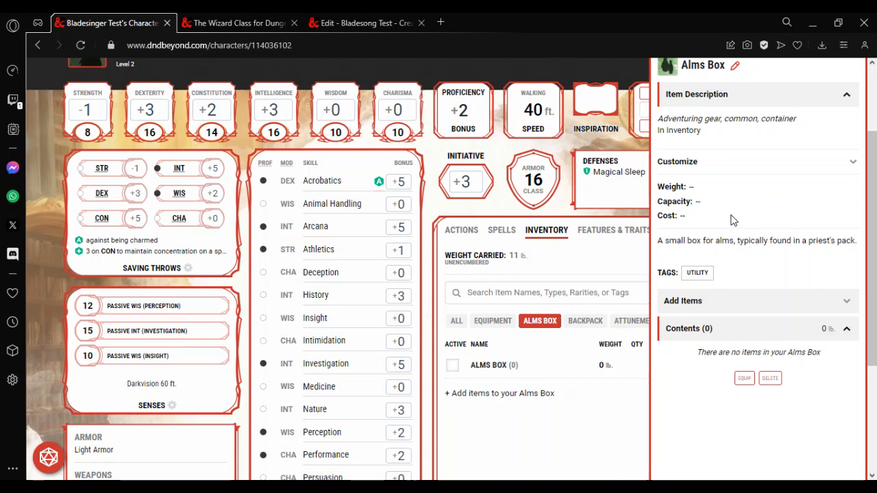
click(731, 163)
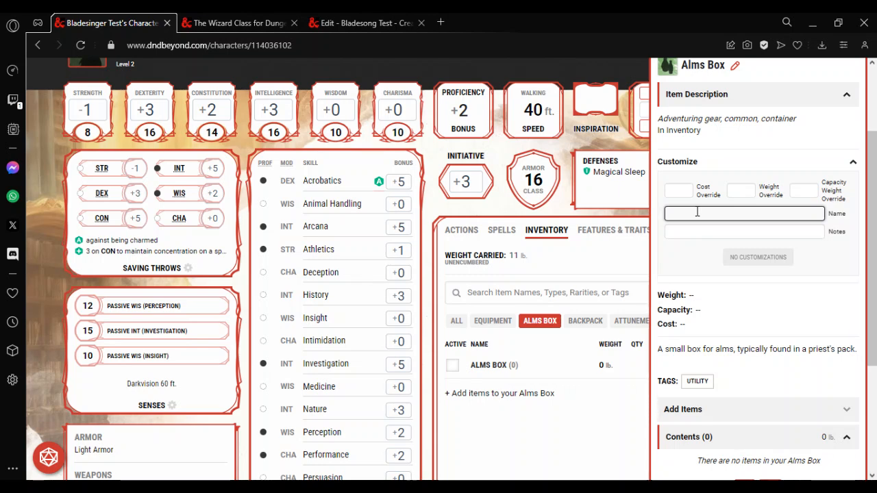
key(super+period)
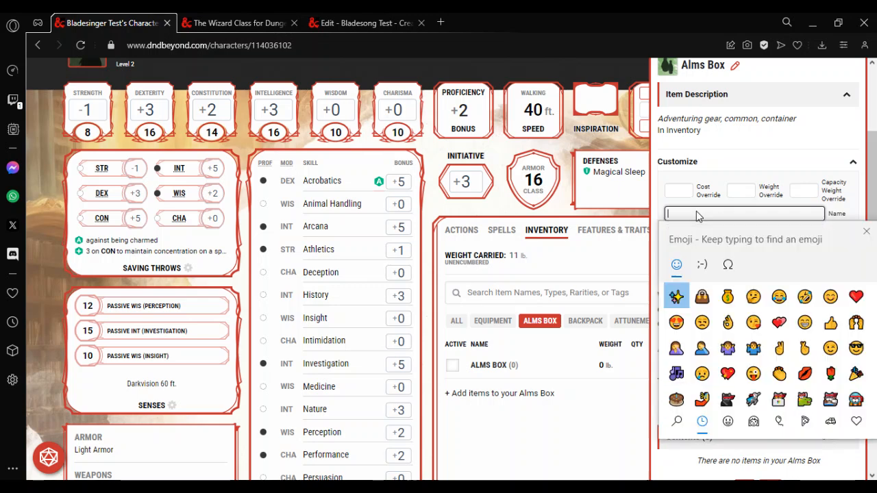
click(680, 302)
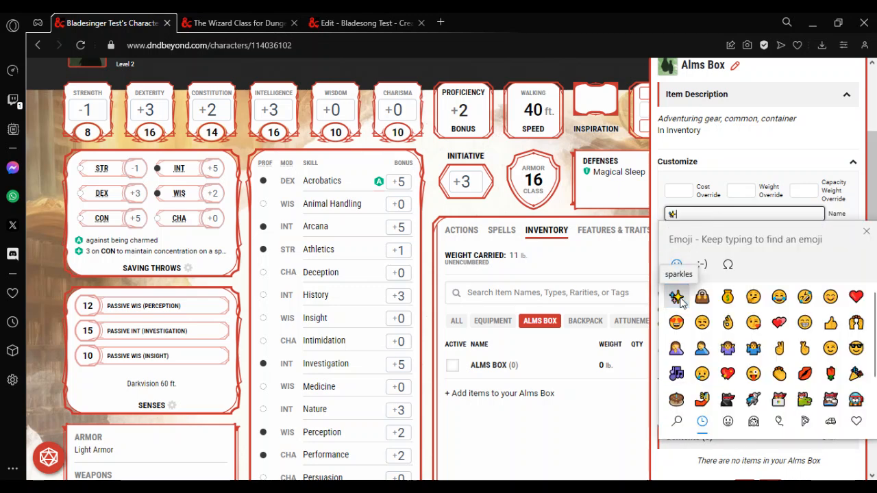
click(863, 233)
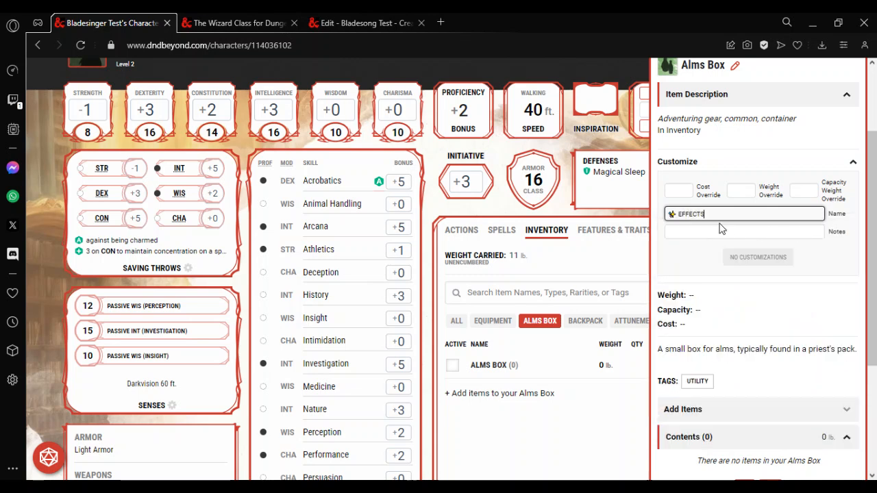
key(super+period)
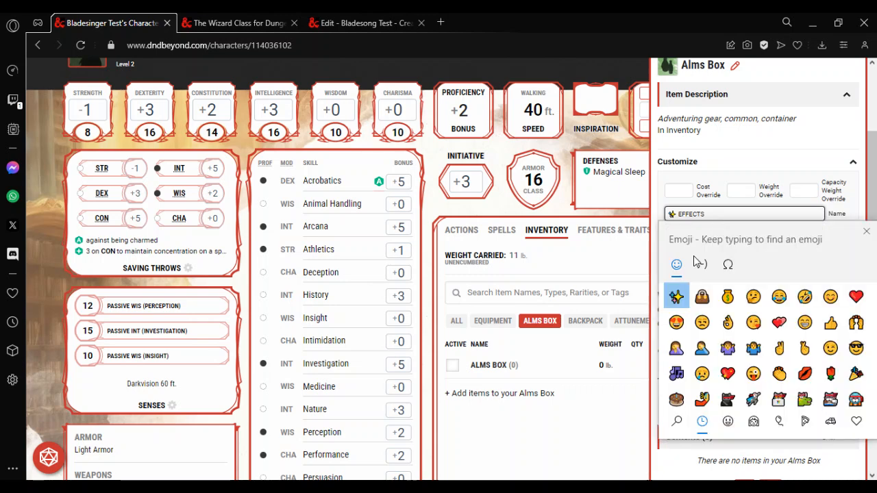
click(676, 296)
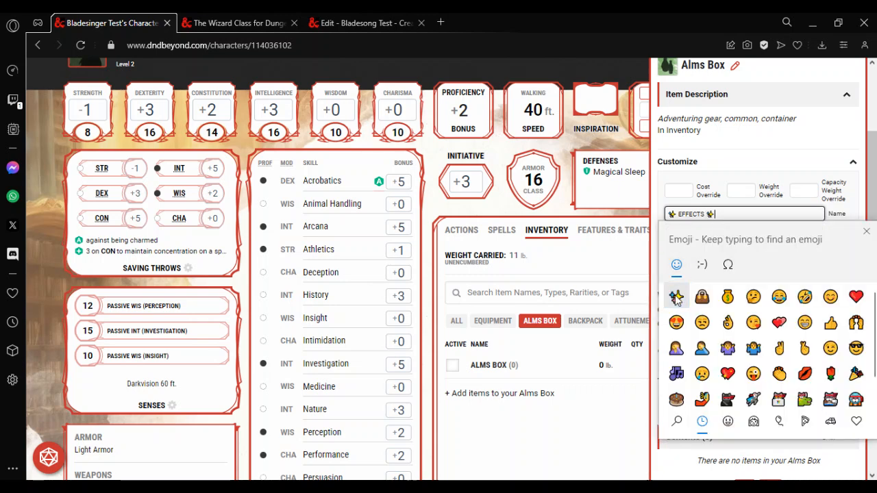
click(865, 233)
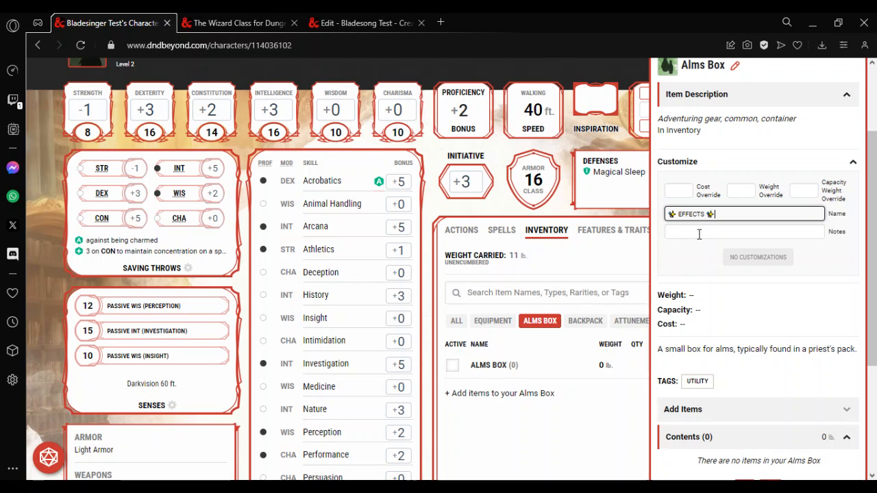
- Enter "This is for temporary effects." as the renamed container's notes and close its details
click(699, 233)
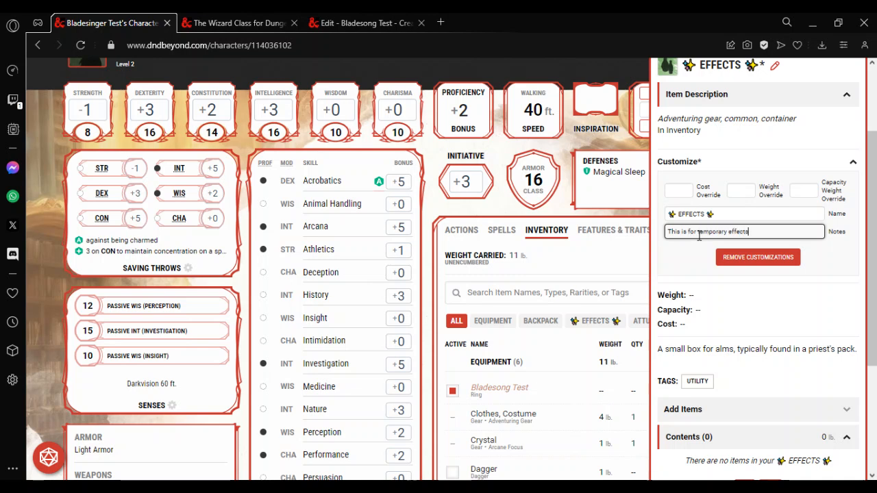
click(747, 214)
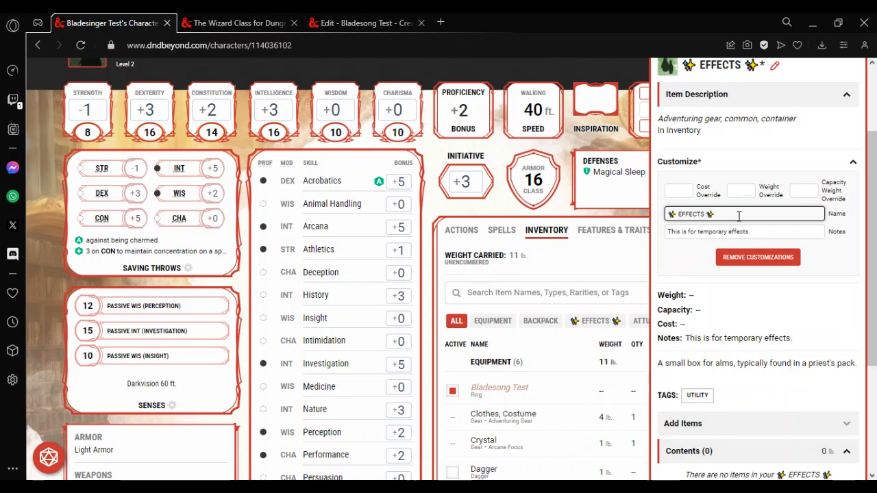
click(604, 277)
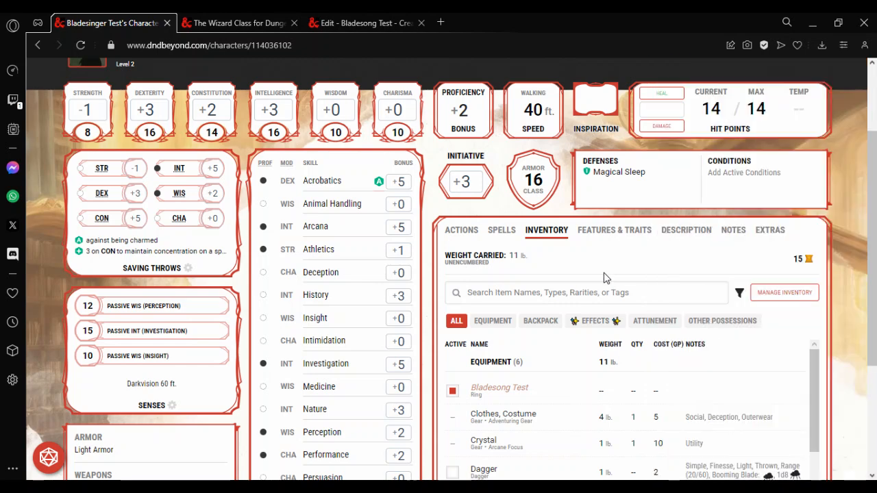
- Move the Bladesong Test ring from Equipment into the ✨ EFFECTS ✨ container and show that container's contents
click(520, 385)
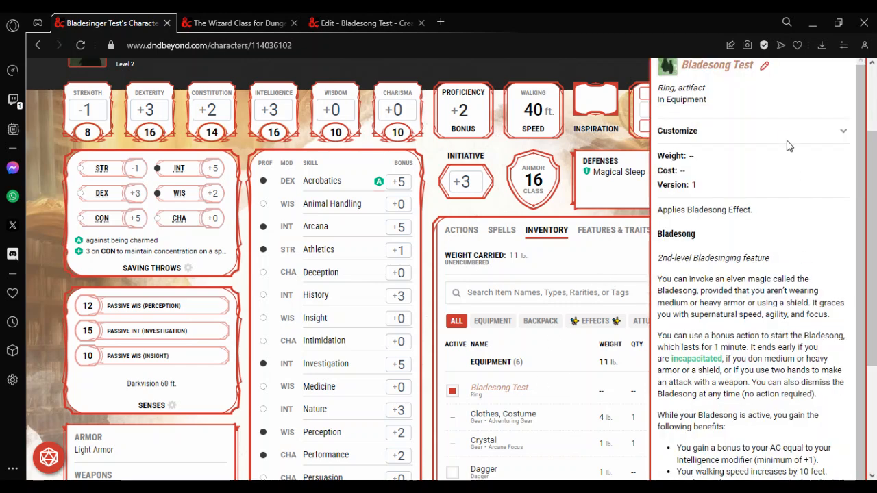
drag(872, 194, 850, 363)
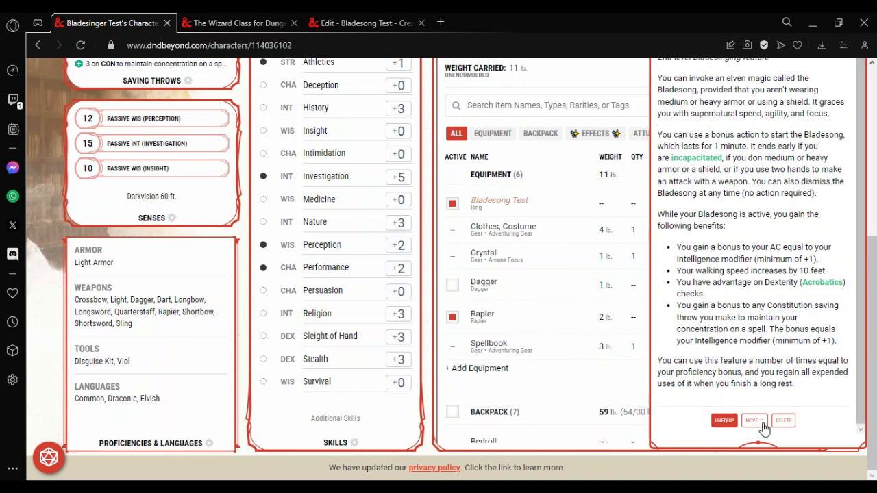
click(754, 420)
click(782, 452)
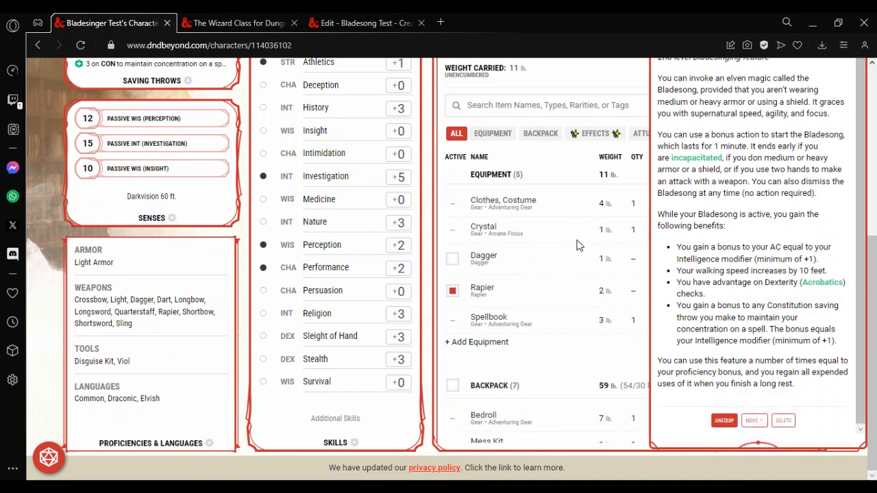
click(431, 184)
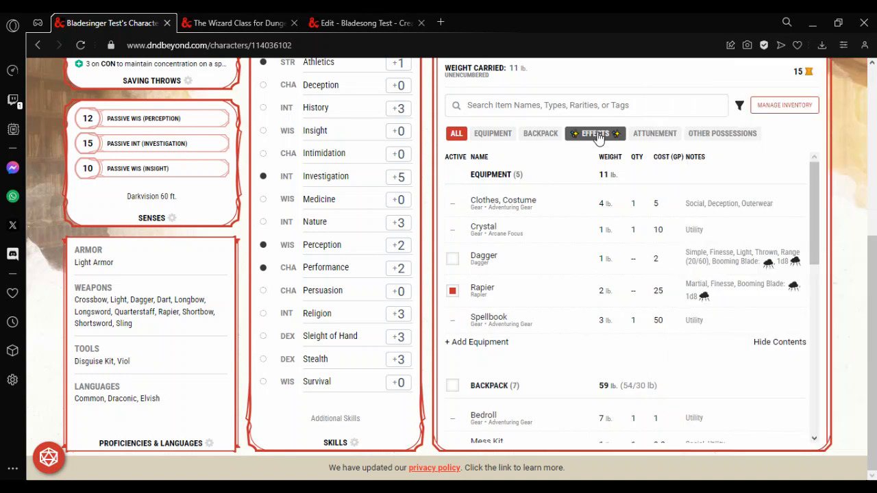
click(598, 136)
click(451, 213)
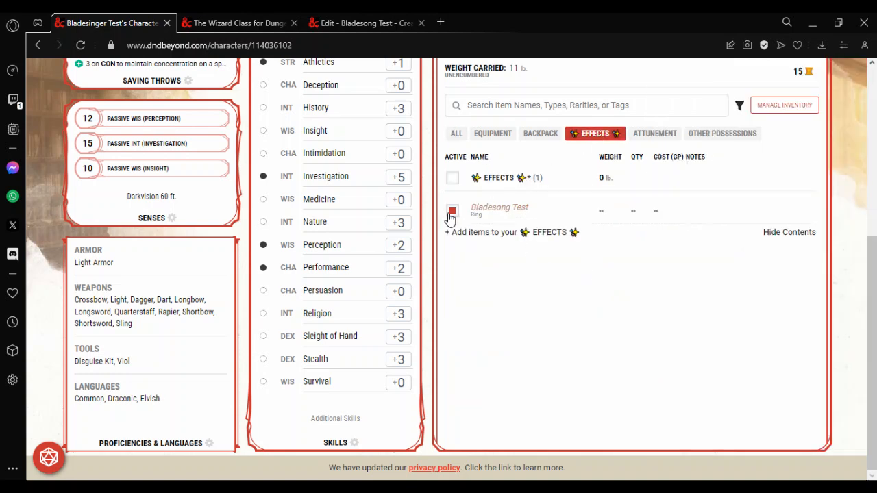
- Filter the addable items for "mage ar", add the homebrew Mage Armour to the ✨ EFFECTS ✨ container, and activate it
click(795, 110)
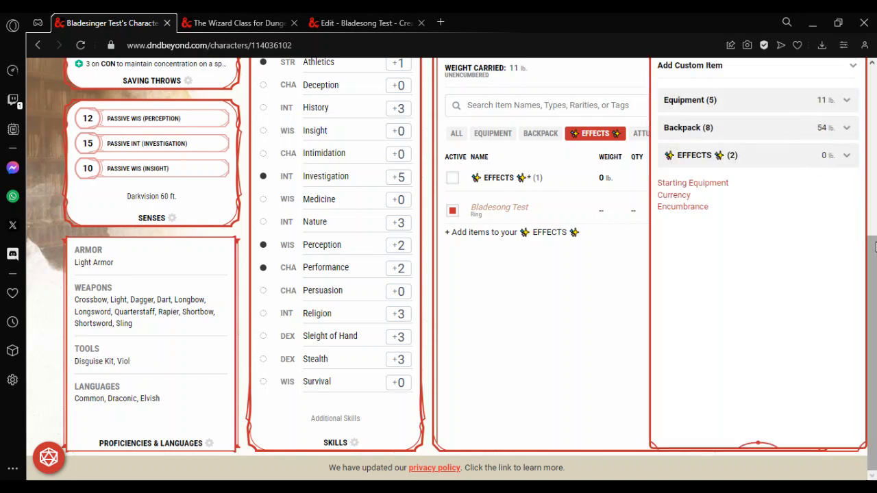
drag(872, 274, 872, 190)
click(772, 122)
text(ma)
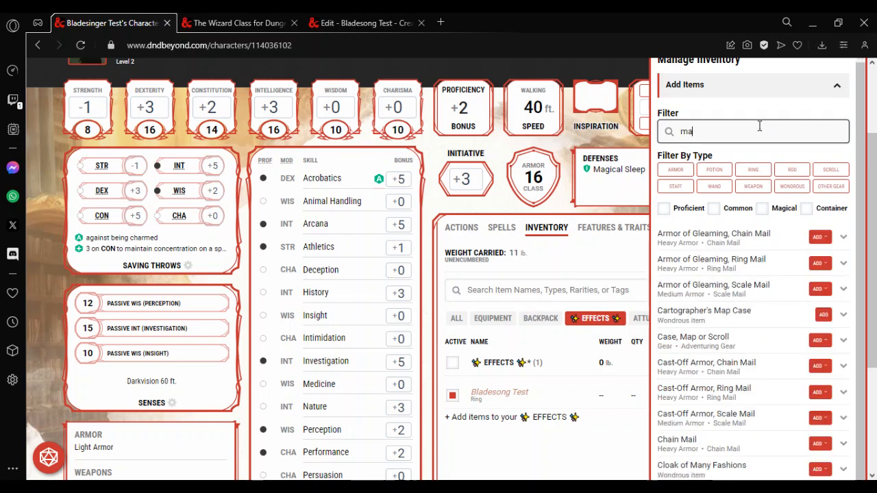
text(ge ar)
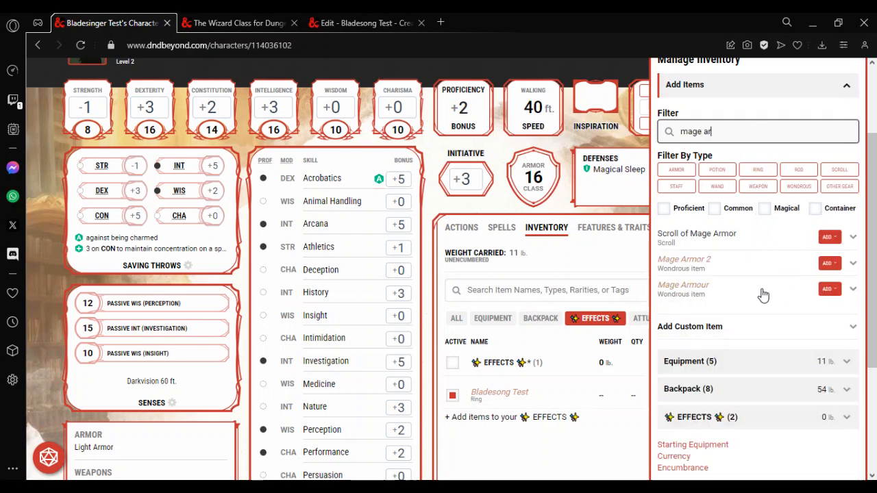
click(829, 289)
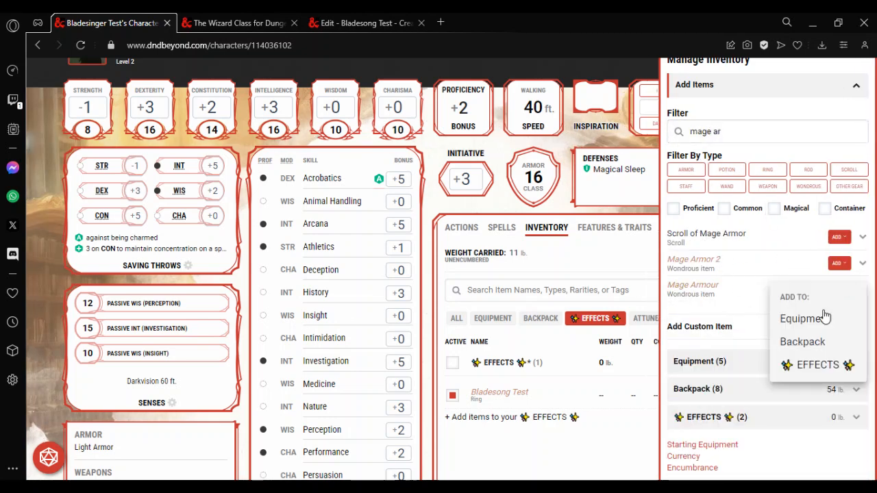
click(815, 365)
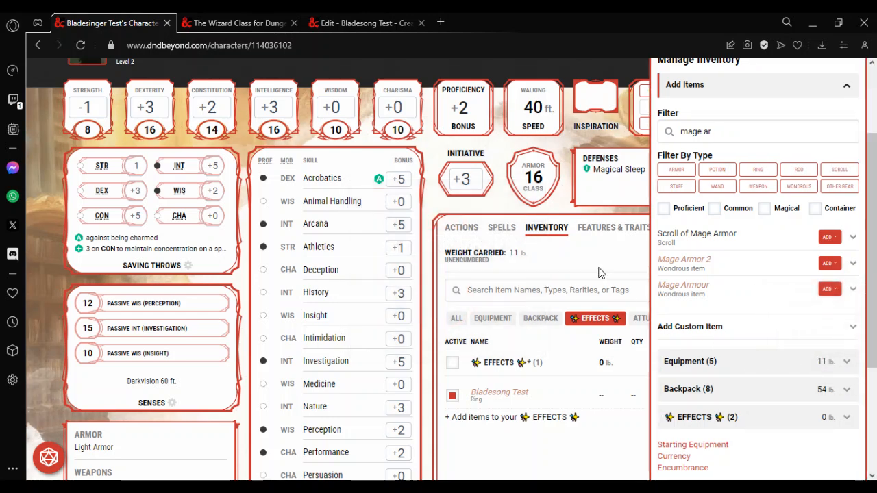
click(596, 273)
click(452, 422)
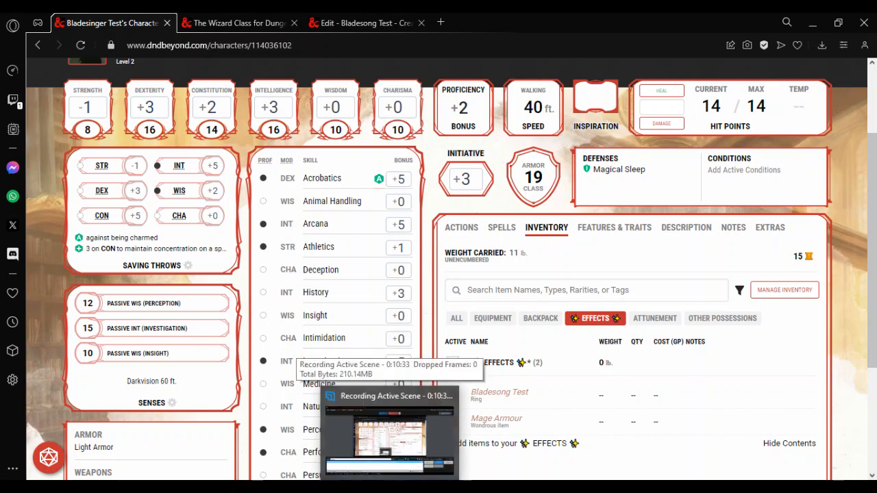
click(389, 490)
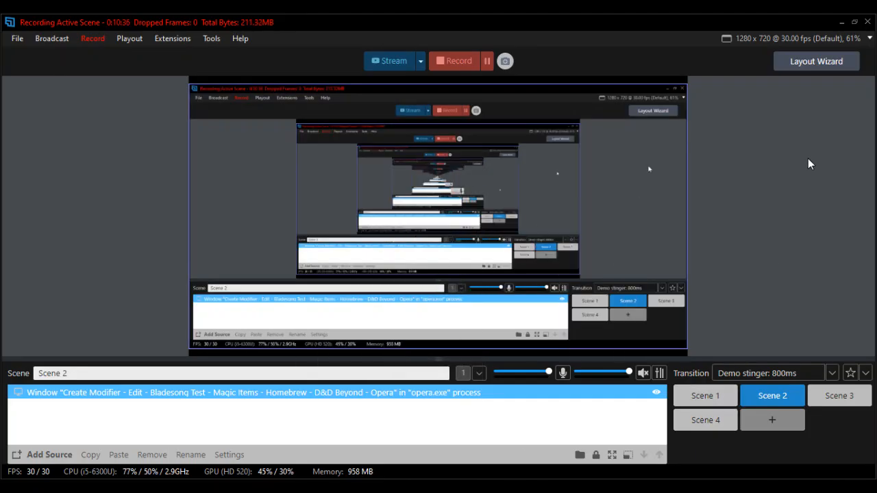